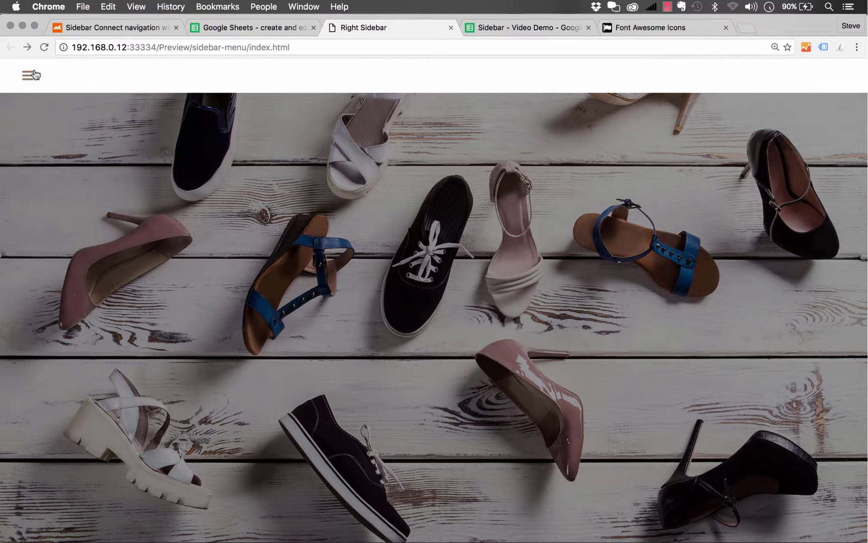
Step: Open the preview page's sidebar menu and expand the Services and Print Design submenus
click(28, 75)
click(73, 238)
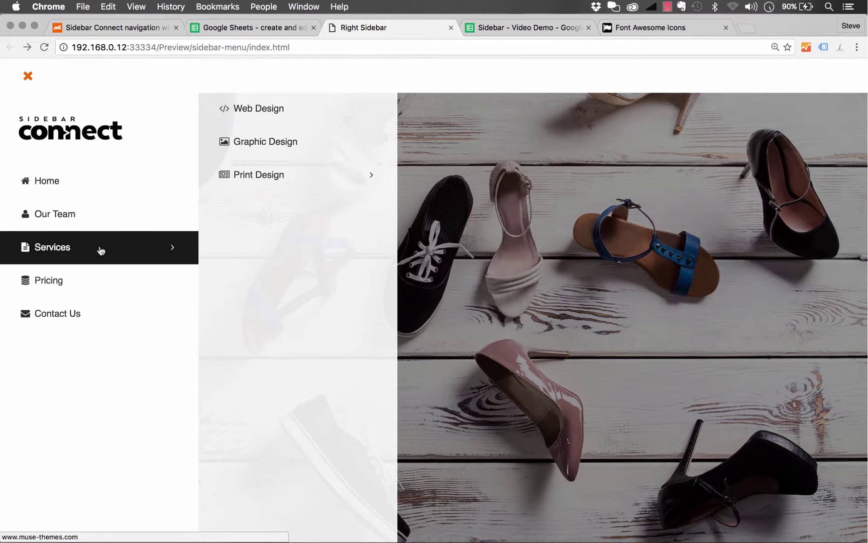
click(293, 175)
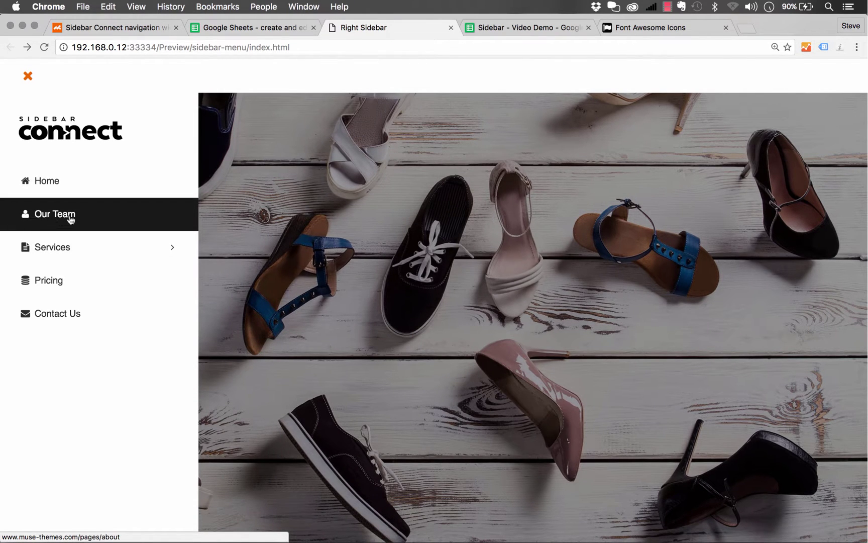
Step: In the Sidebar - Video Demo sheet, replace the Our Team label in A3 with 'About Us'
click(520, 27)
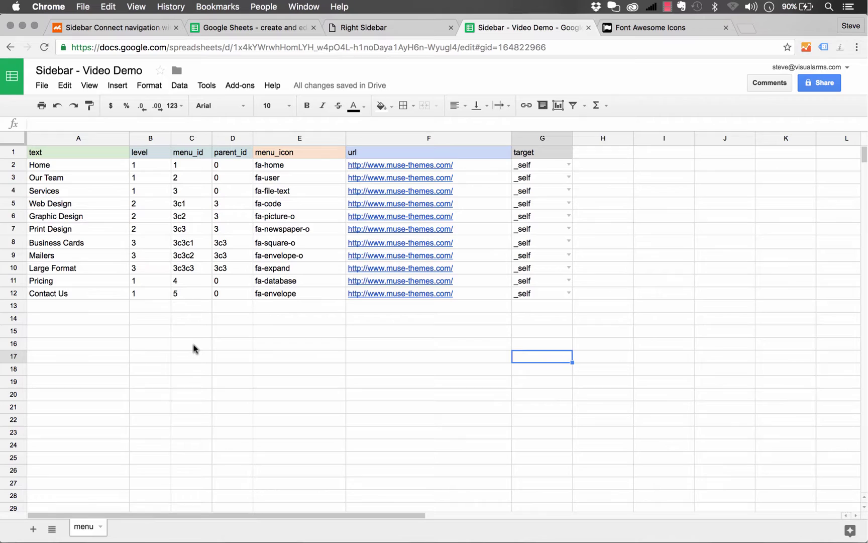
click(50, 181)
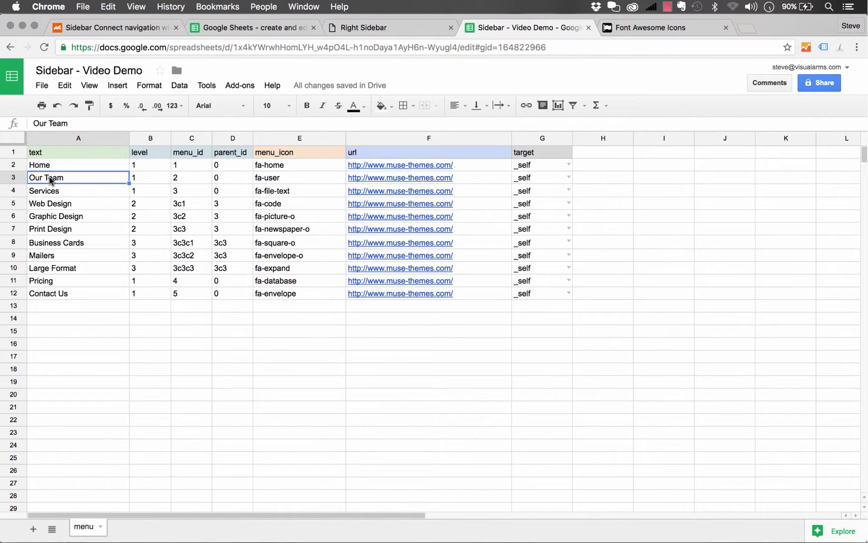
text(About Us)
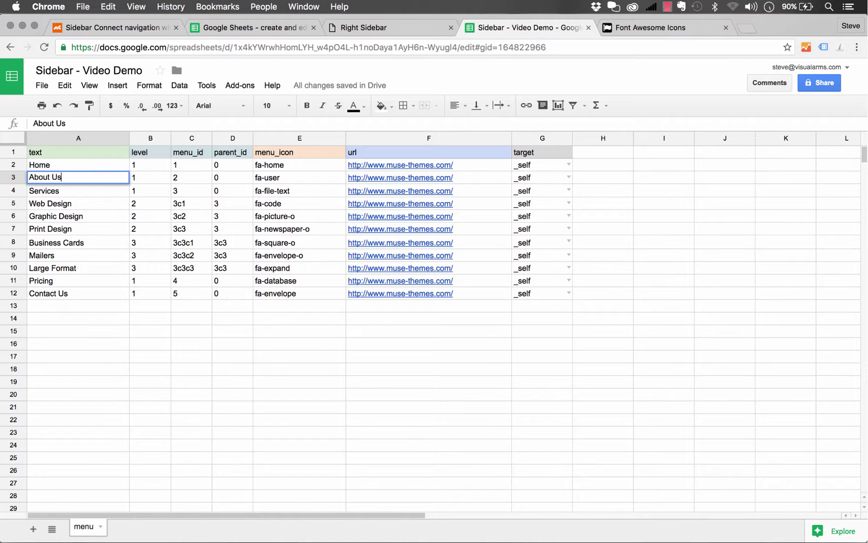
key(Return)
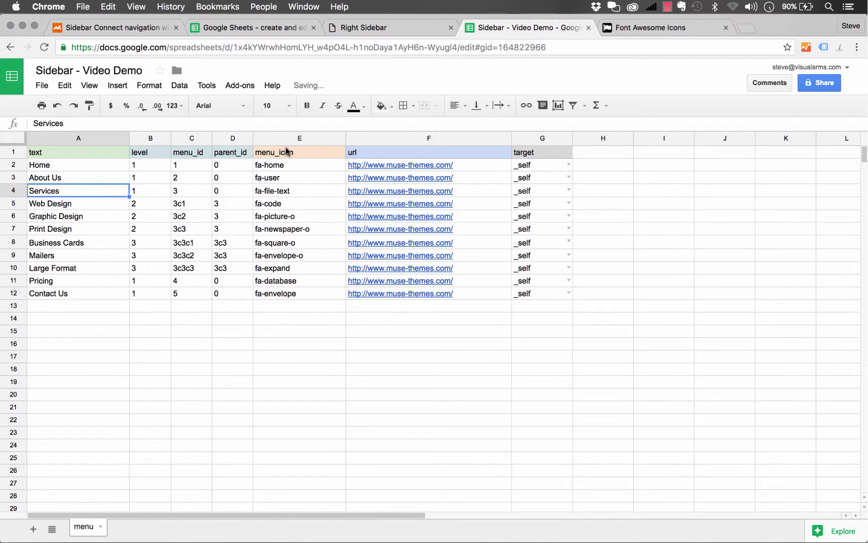
Step: Append 'pages/about' to the URL in F3 and set G3's target to _blank
click(472, 178)
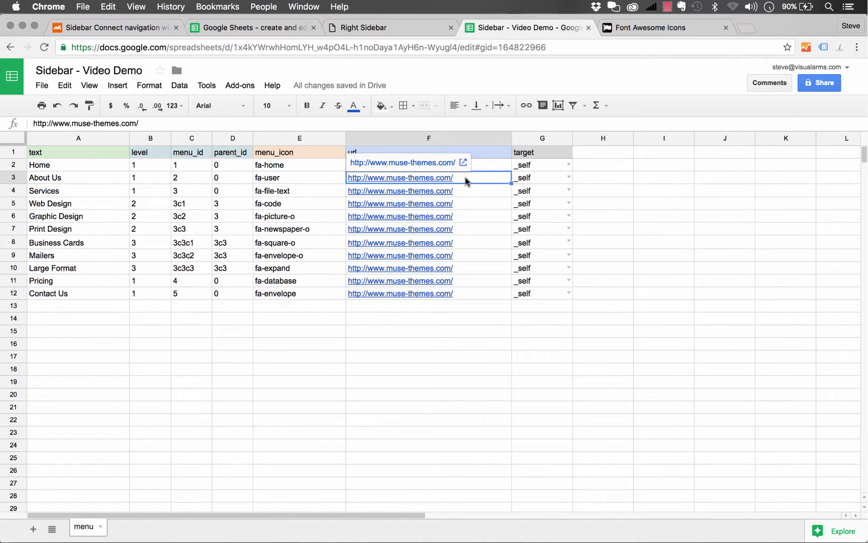
double_click(472, 176)
text(pages/)
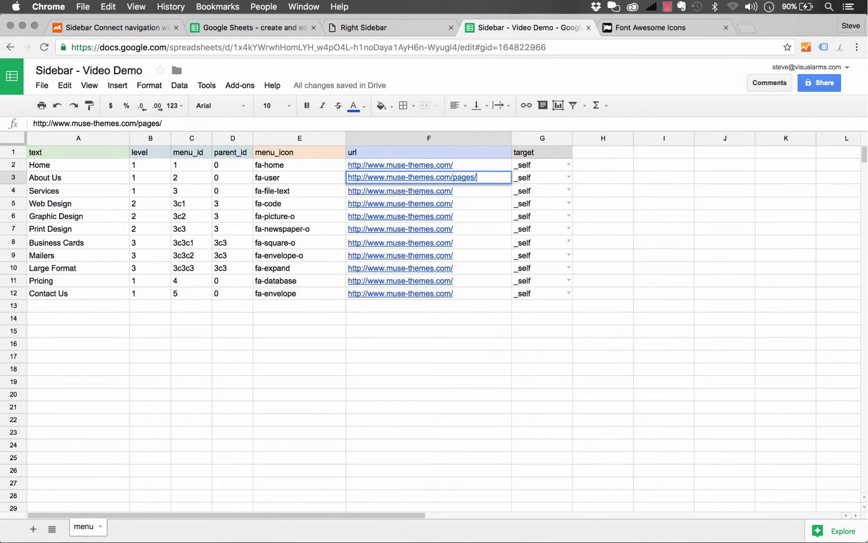
text(about)
key(Return)
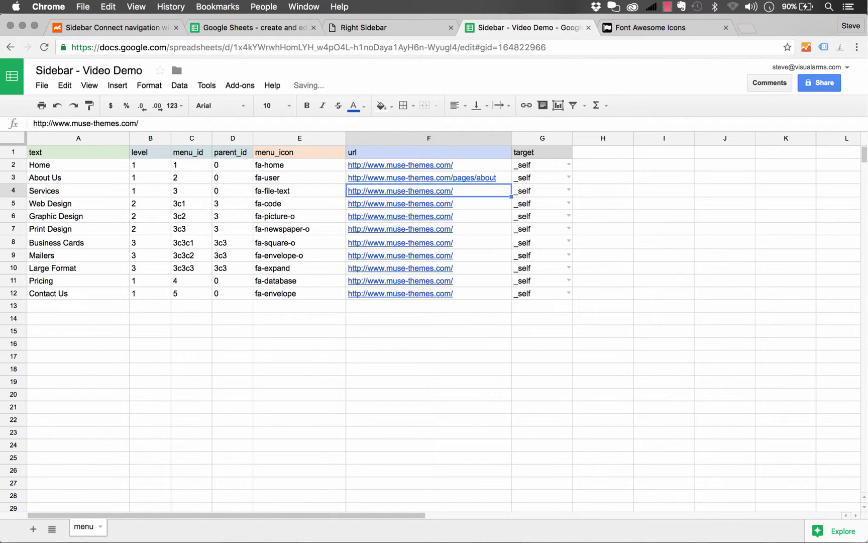
click(535, 180)
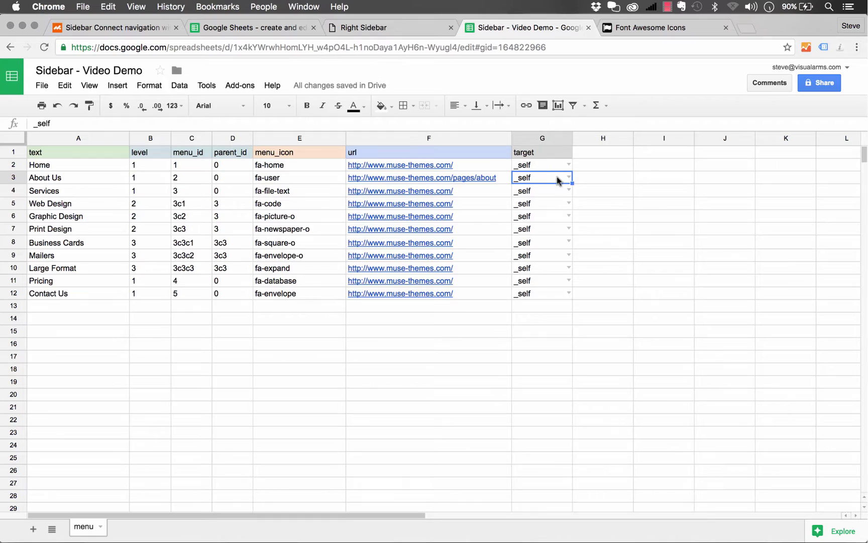
click(567, 178)
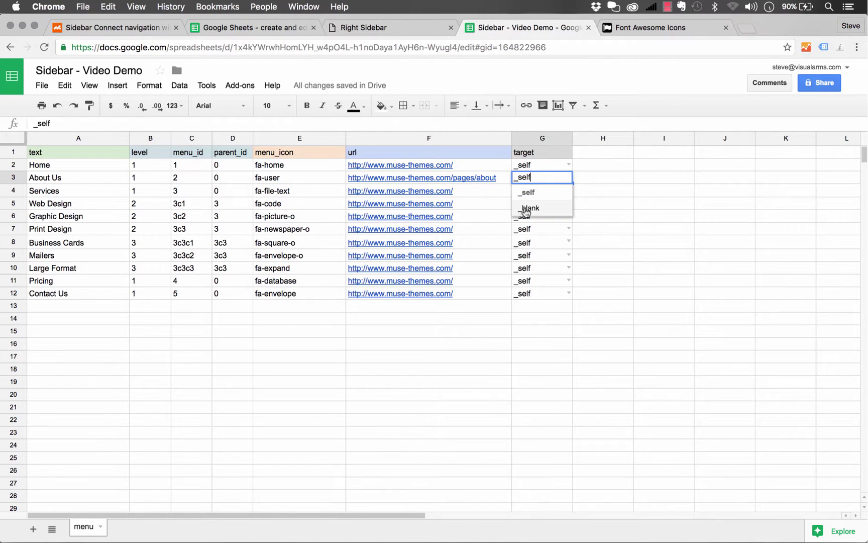
click(526, 210)
click(592, 203)
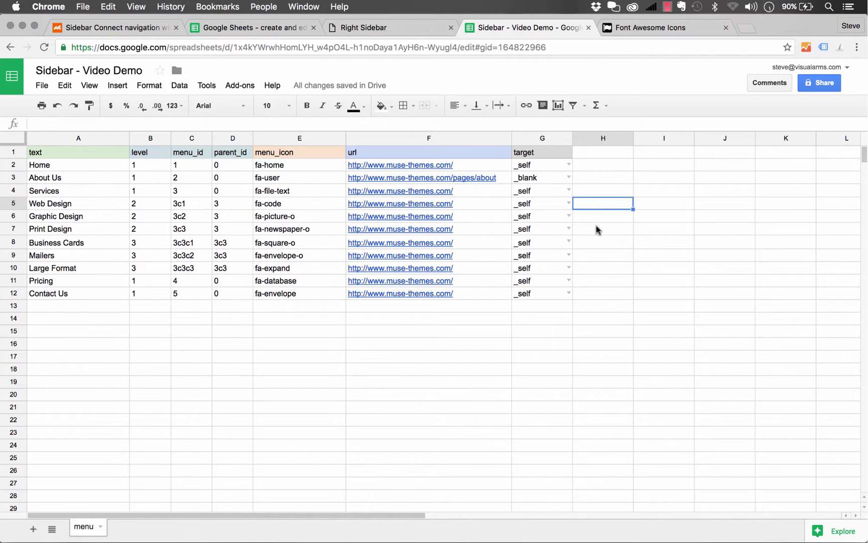
Step: Reload the sidebar preview and open its menu to see About Us
click(387, 27)
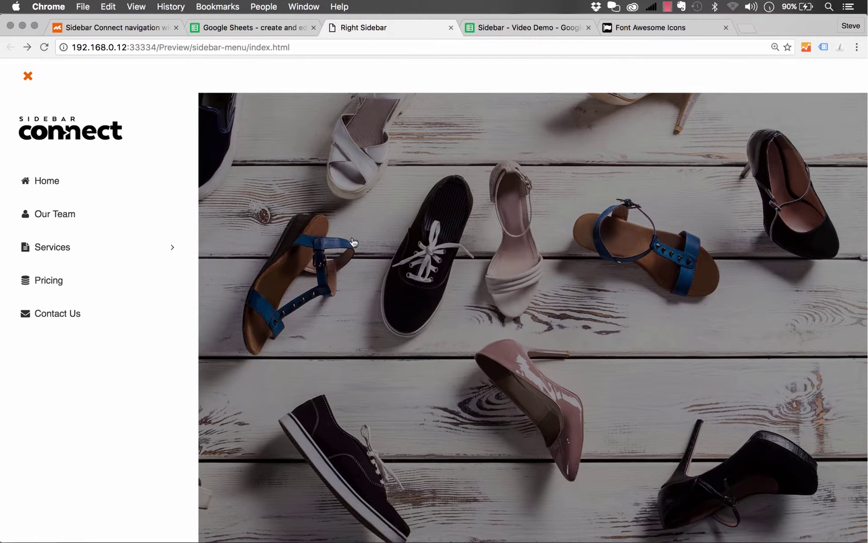
key(super+r)
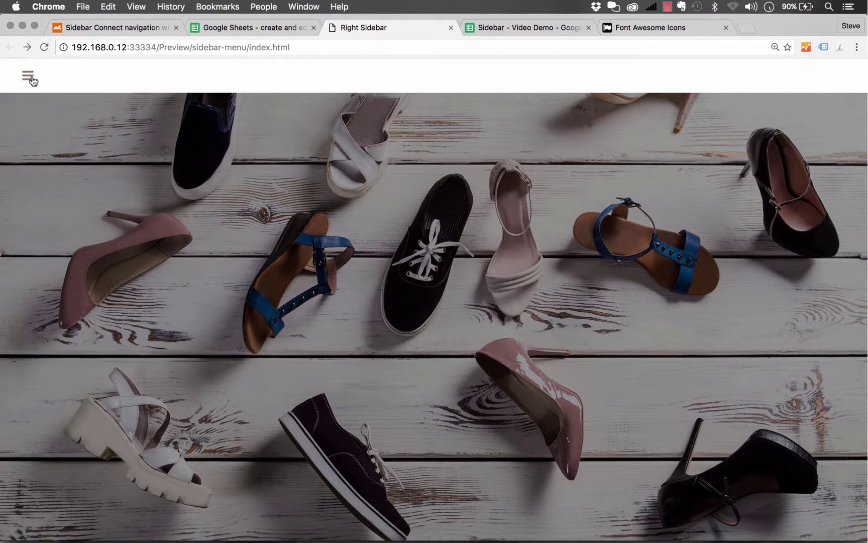
click(30, 78)
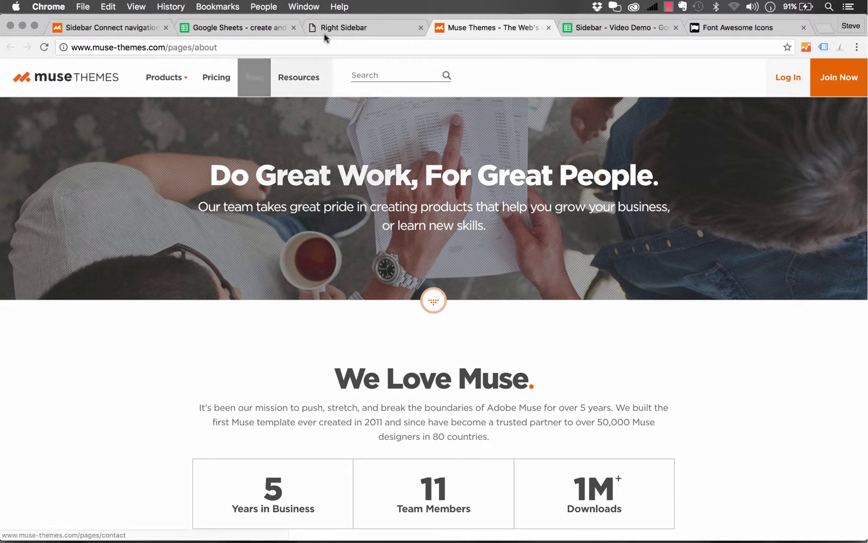
Step: Check the Services and Print Design submenus, then glance at the spreadsheet and return to the preview
click(373, 29)
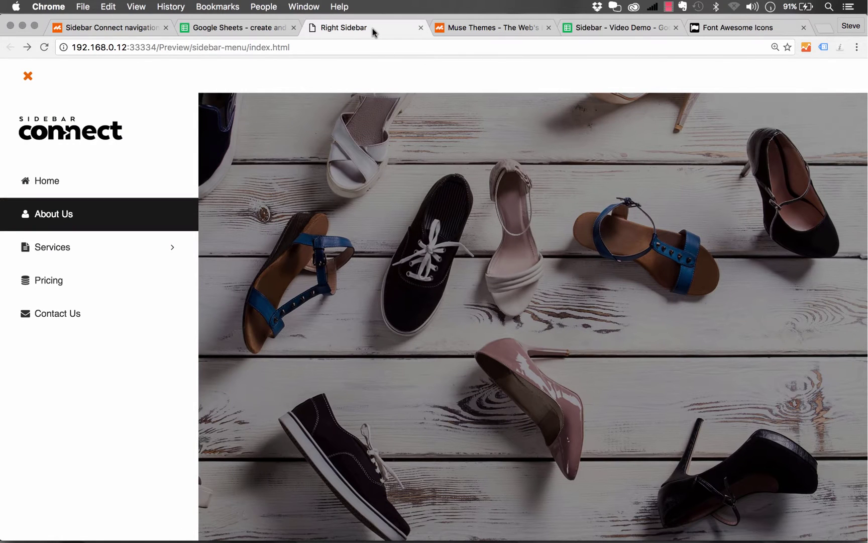
click(171, 248)
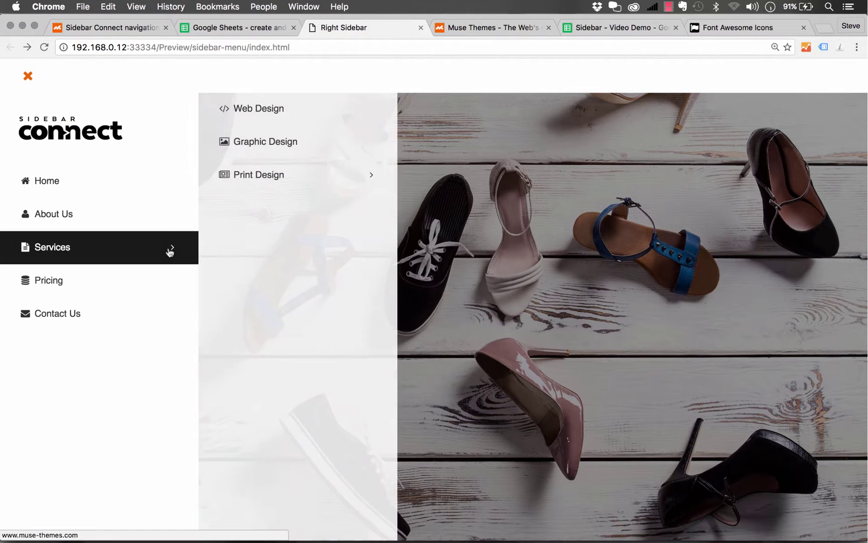
click(286, 176)
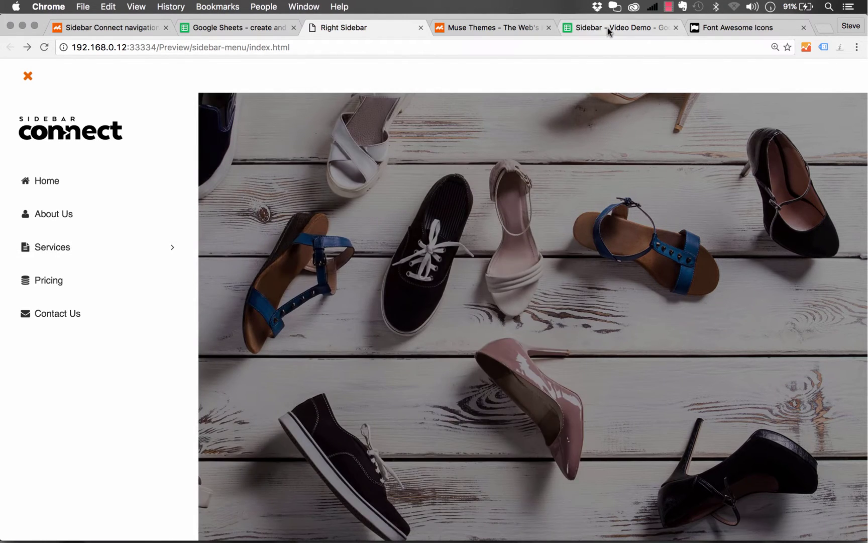
click(608, 27)
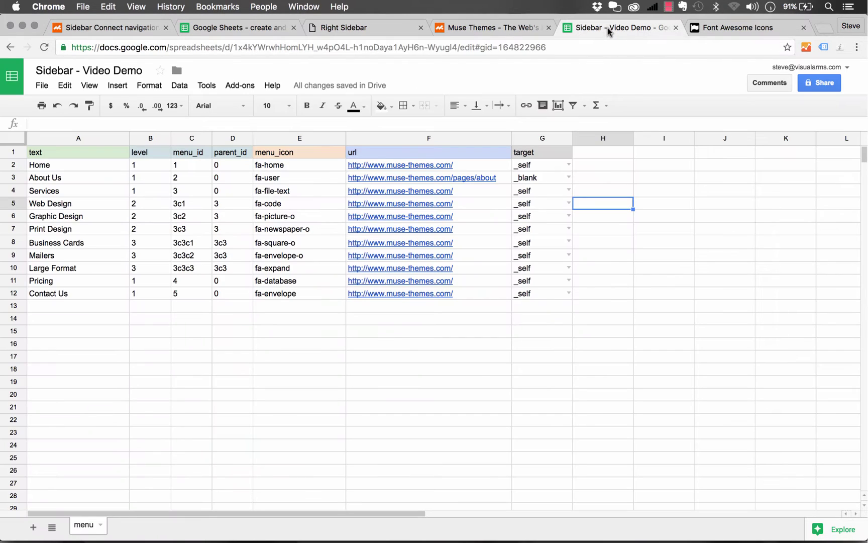
click(478, 381)
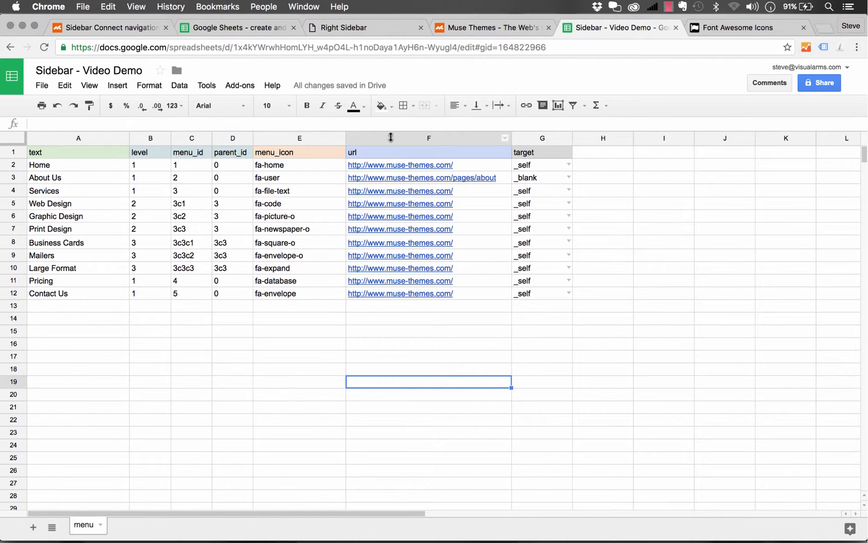
click(366, 30)
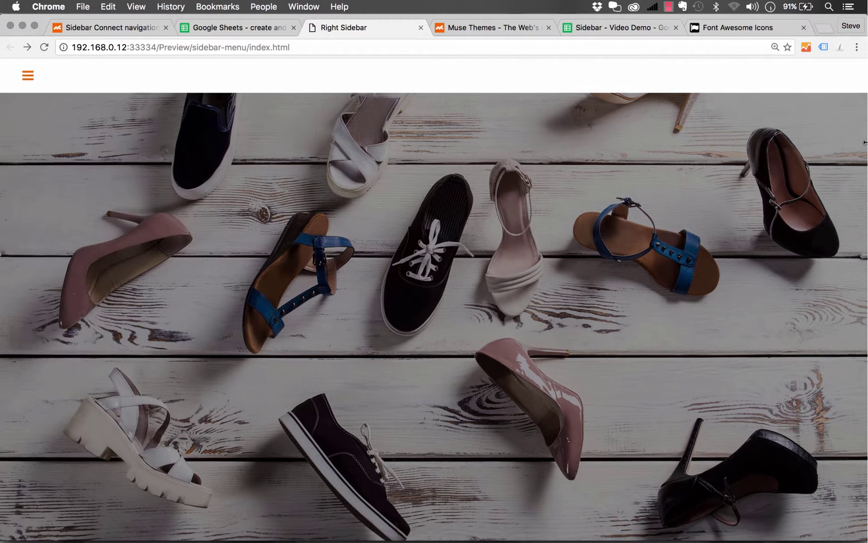
Step: Check the stacked Services and Print Design submenus at mobile width, then restore the browser to full width
drag(865, 145, 243, 163)
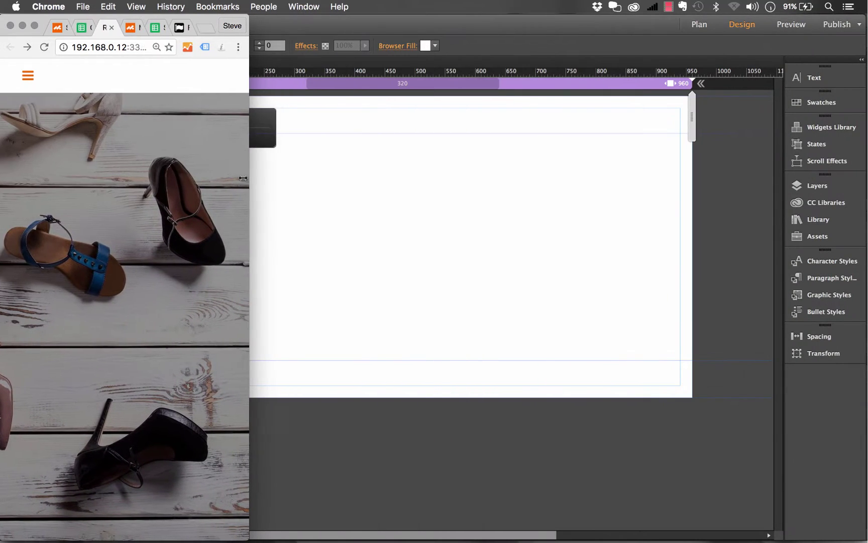
click(29, 79)
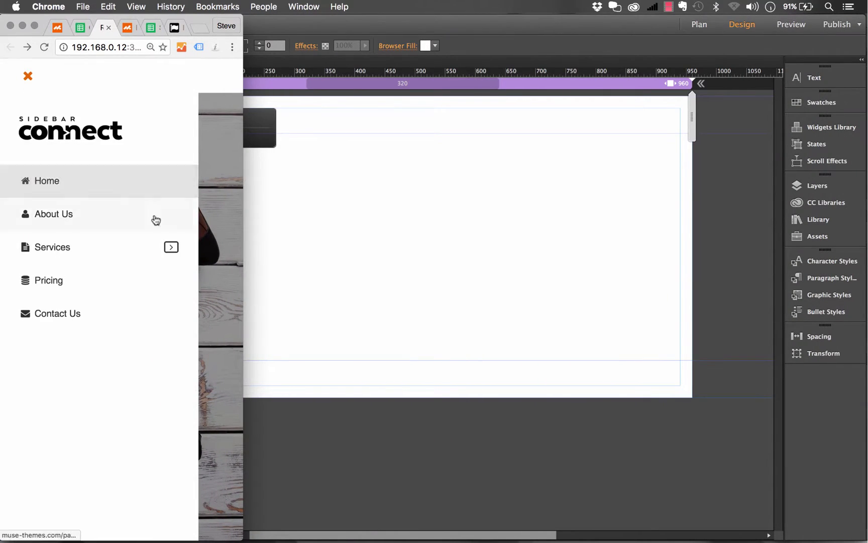
click(171, 249)
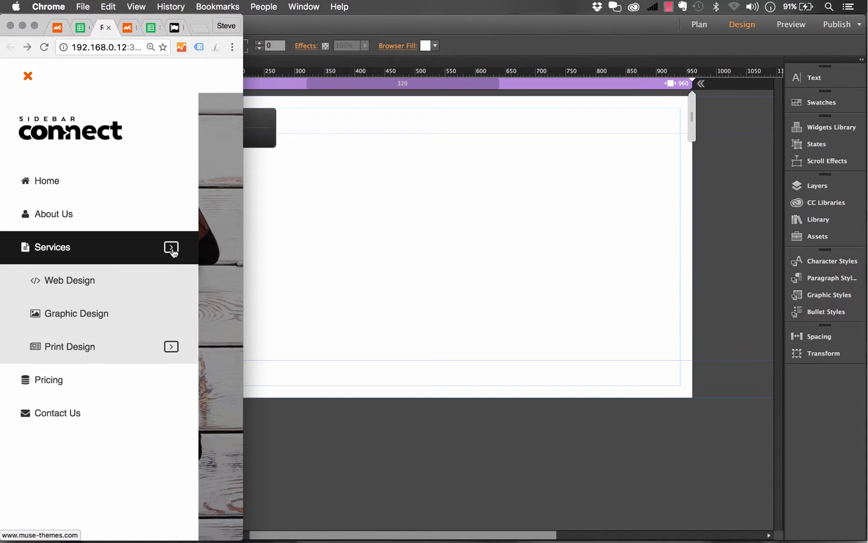
click(171, 348)
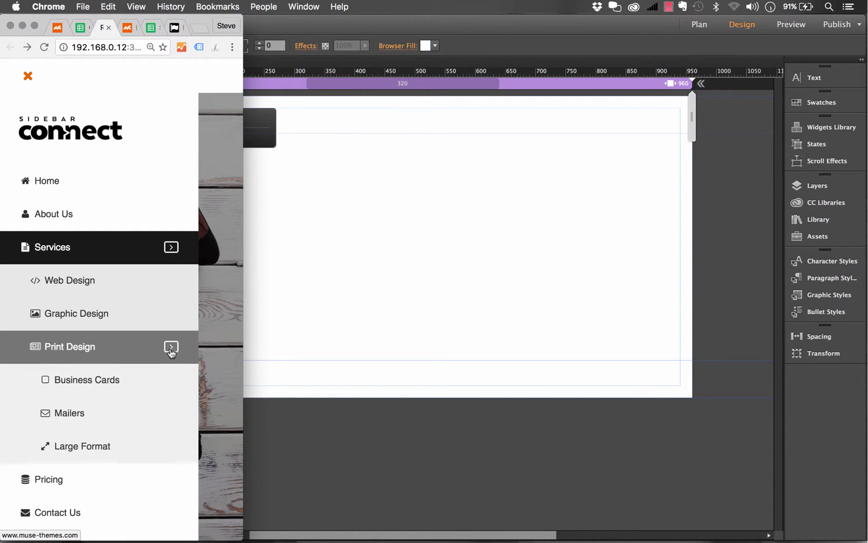
click(171, 347)
click(171, 247)
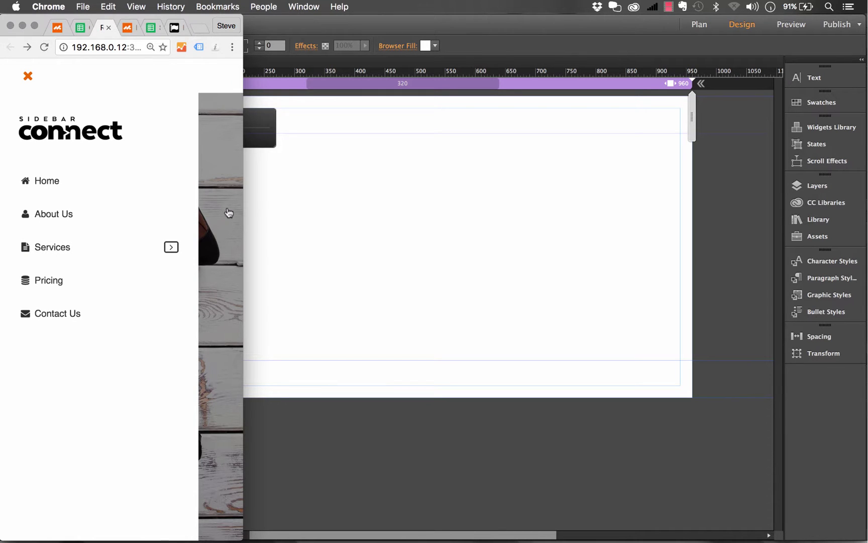
drag(245, 136, 863, 132)
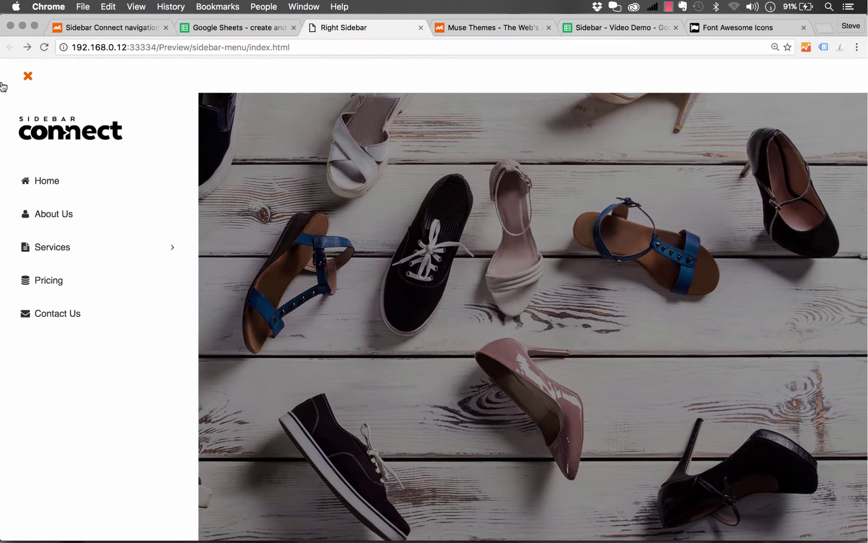
Step: Close the preview's sidebar and create a new site in Adobe Muse
click(26, 76)
click(238, 525)
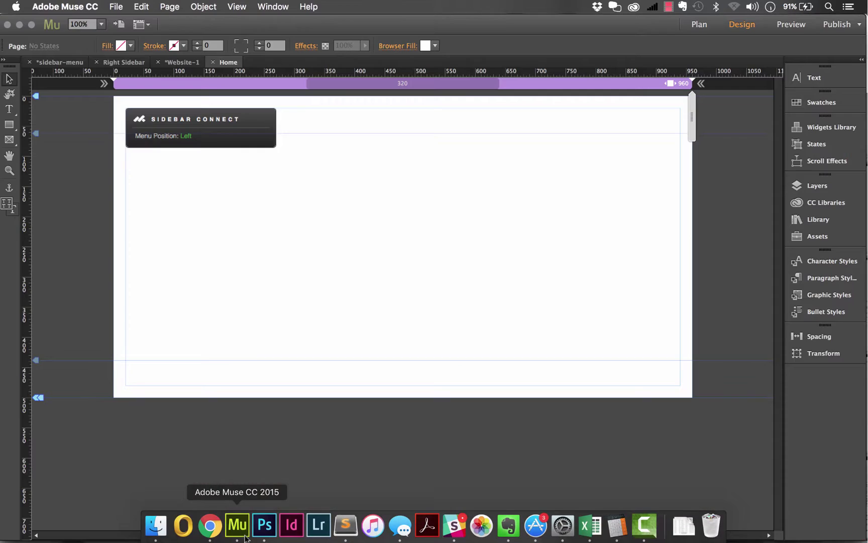
click(236, 126)
click(116, 7)
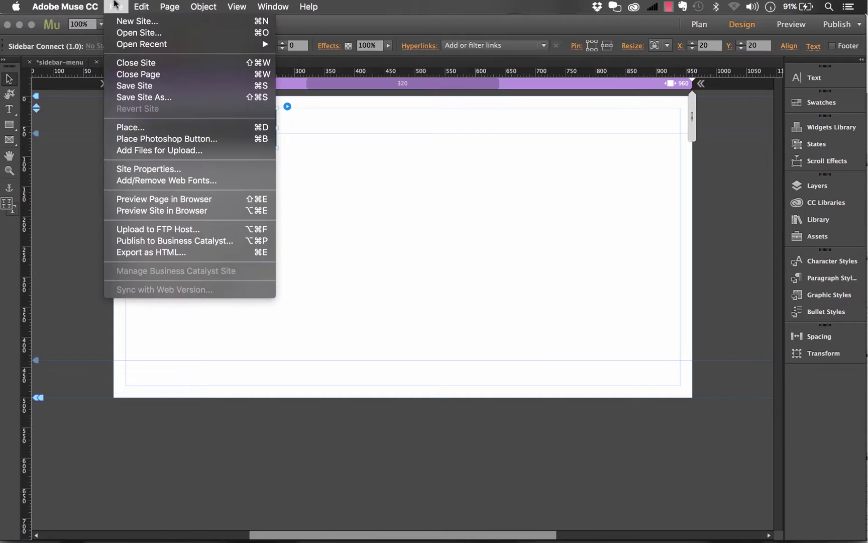
click(126, 19)
click(545, 316)
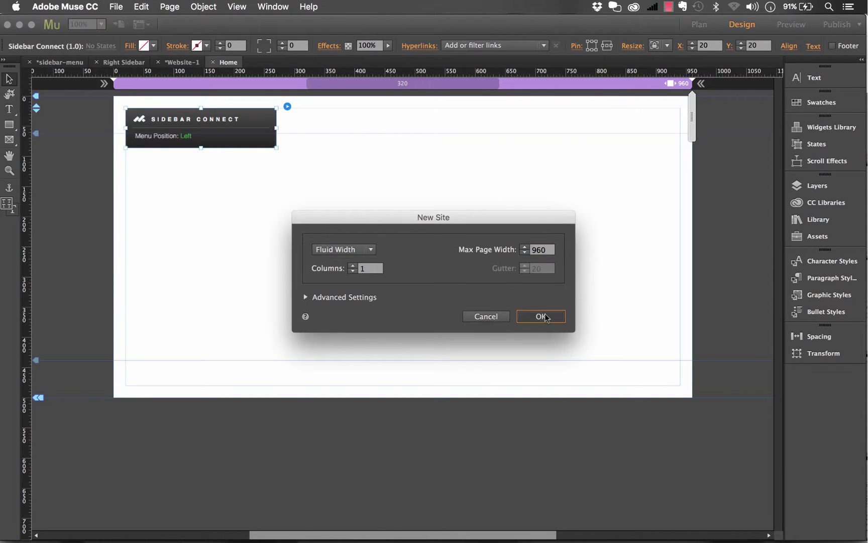
Step: Drag Sidebar Connect from the Library onto the Home page's top-left corner
double_click(114, 132)
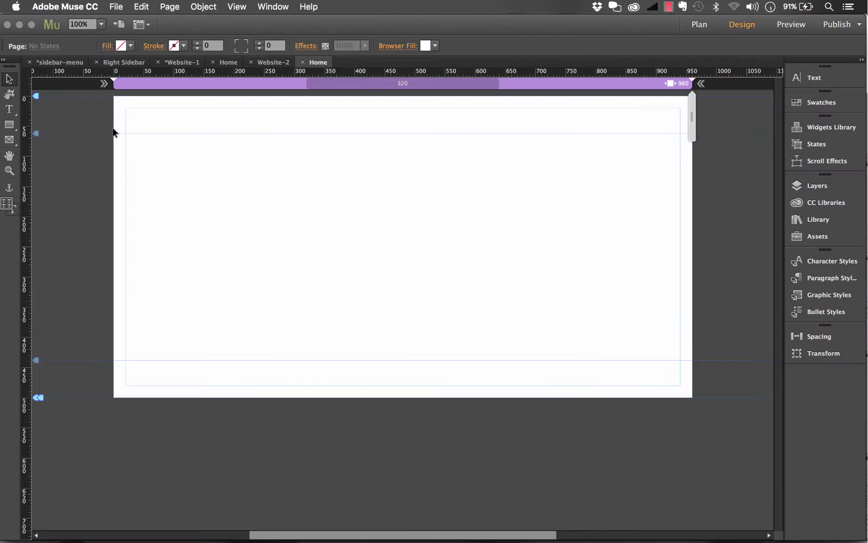
click(816, 221)
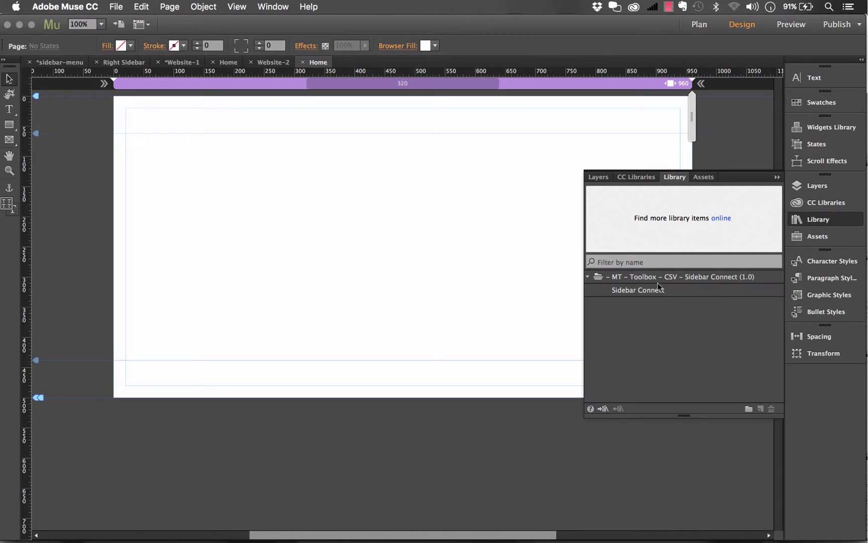
click(653, 290)
drag(658, 291, 125, 108)
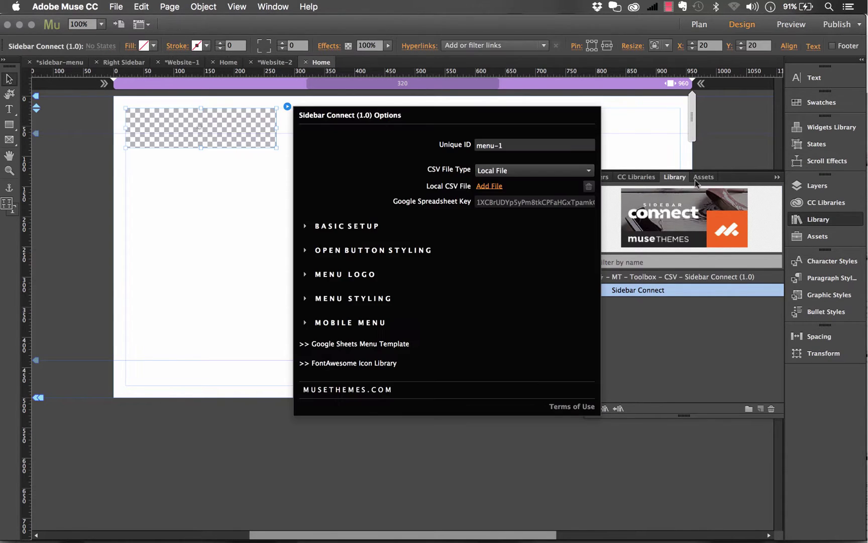
key(Escape)
Step: Try Google Spreadsheet as the widget's CSV File Type, revert to Local File, and bring up Finder
click(410, 153)
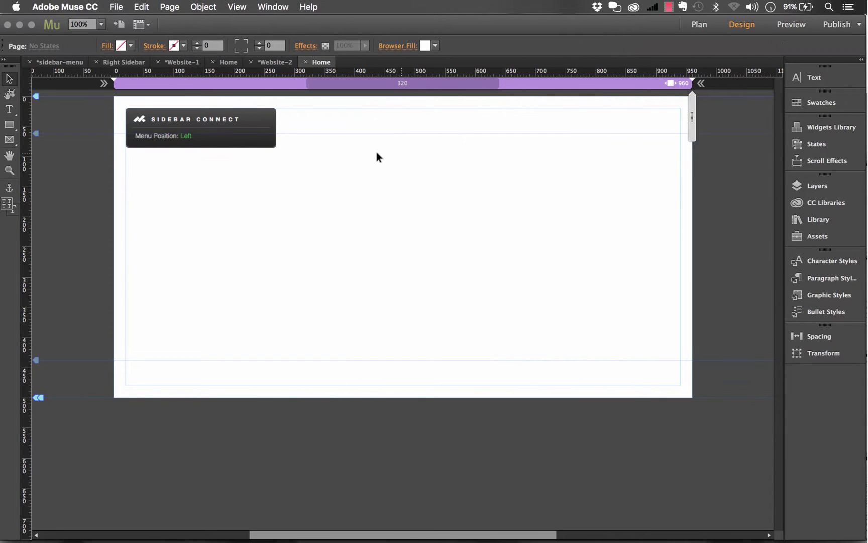
click(250, 116)
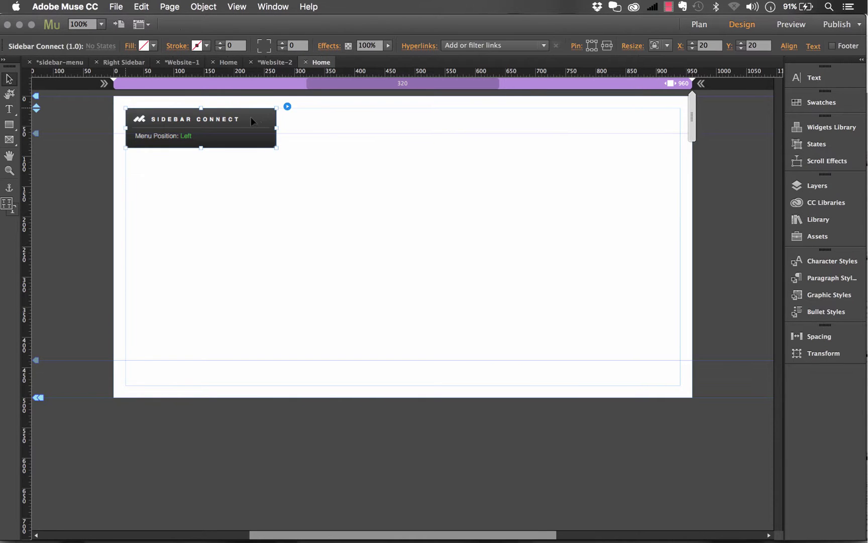
click(288, 107)
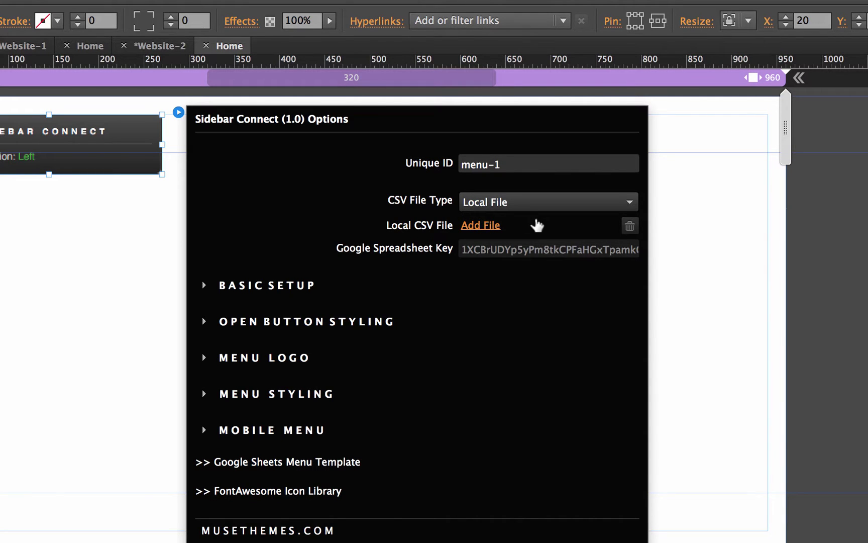
click(480, 202)
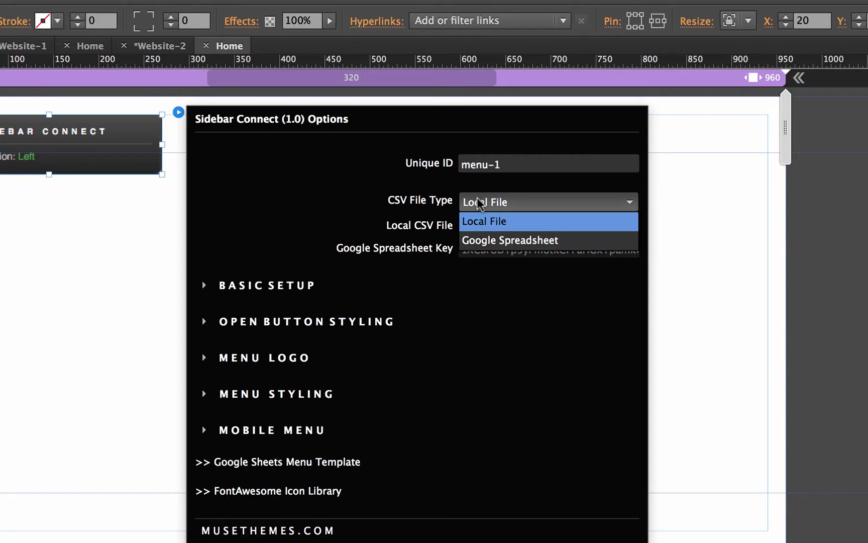
click(497, 240)
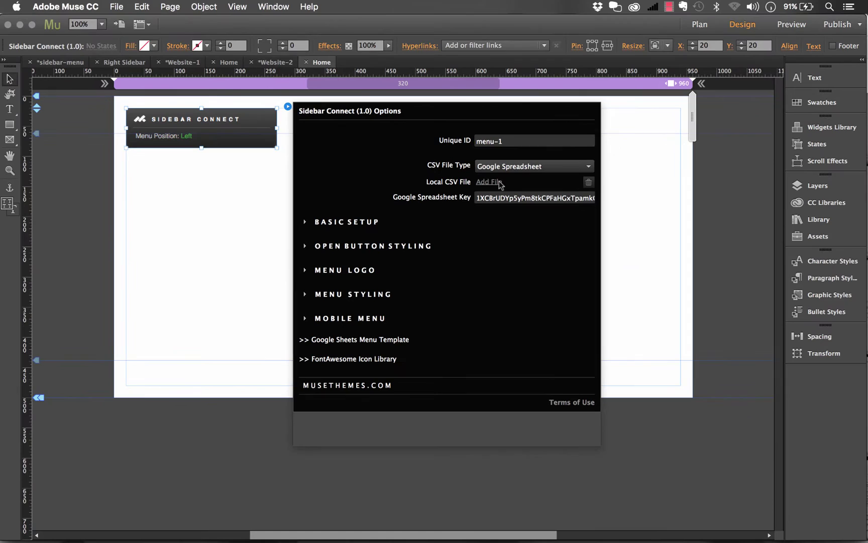
click(500, 168)
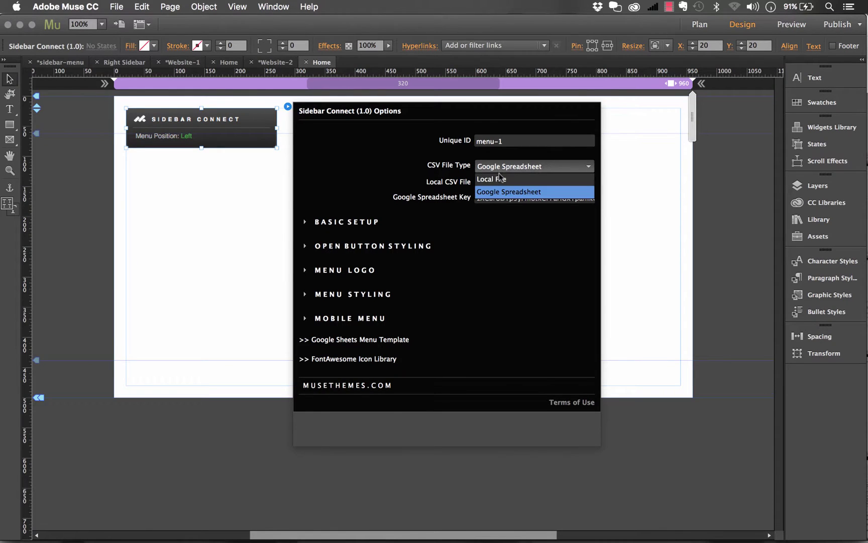
click(500, 176)
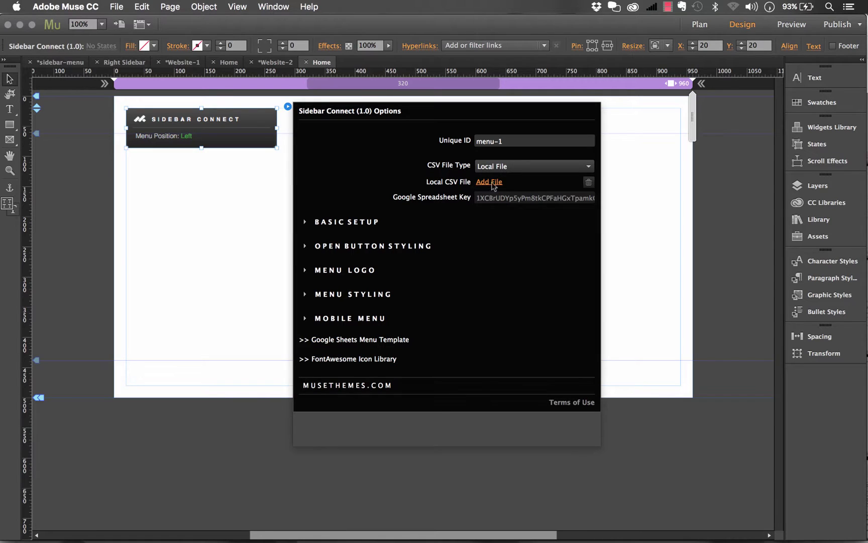
click(157, 533)
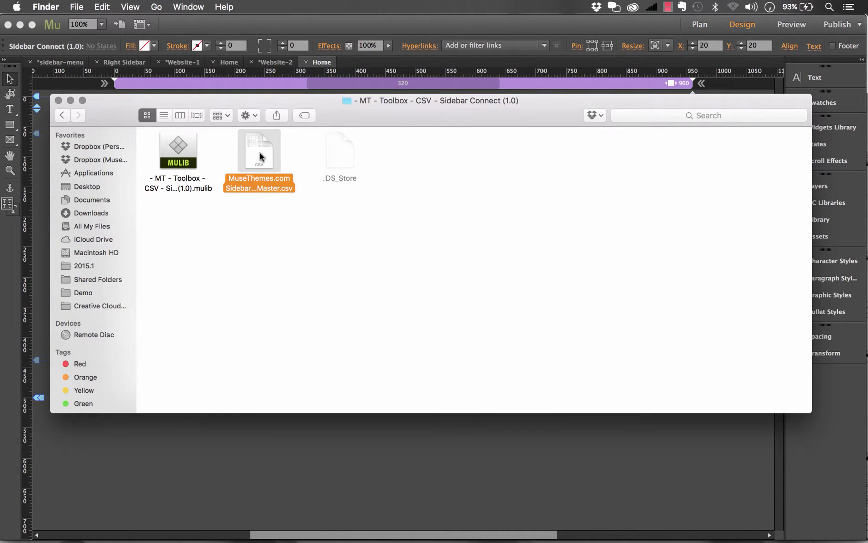
Step: Review the template CSV's menu rows in Microsoft Excel, then close it and return to Muse
right_click(259, 149)
mouse_move(290, 175)
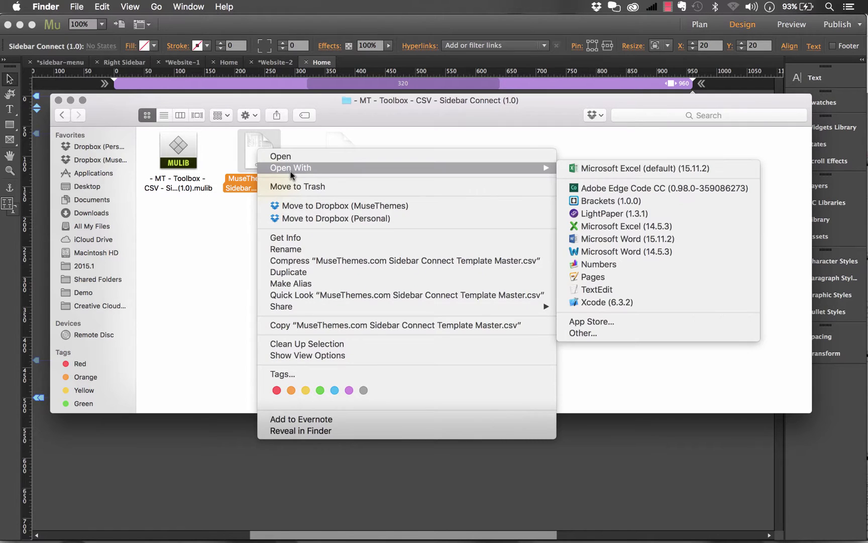
click(604, 170)
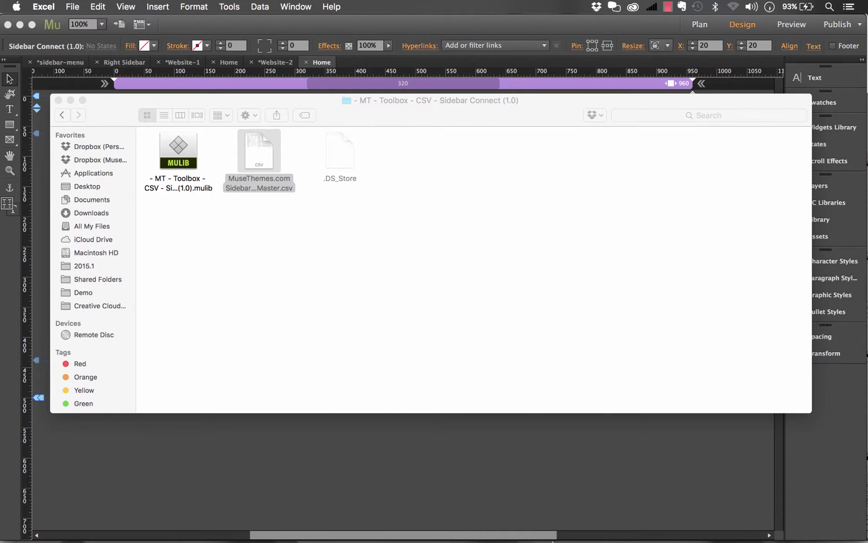
click(586, 528)
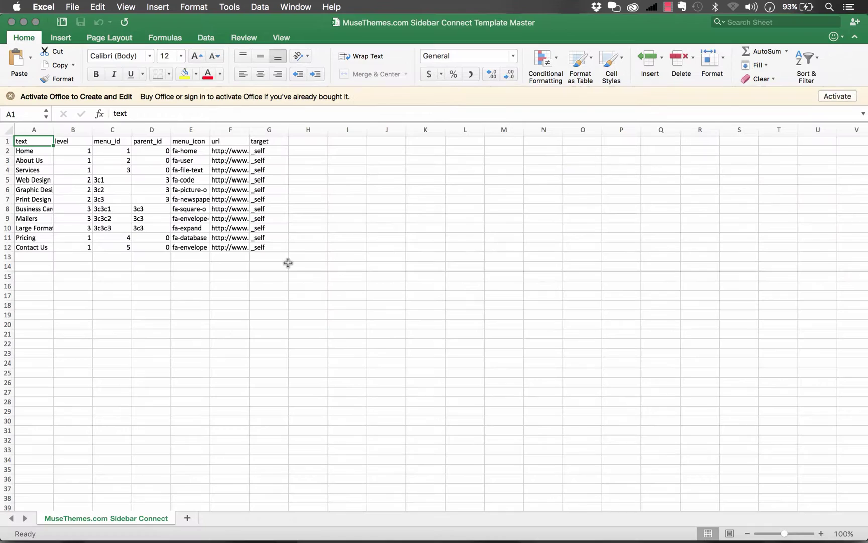
click(11, 22)
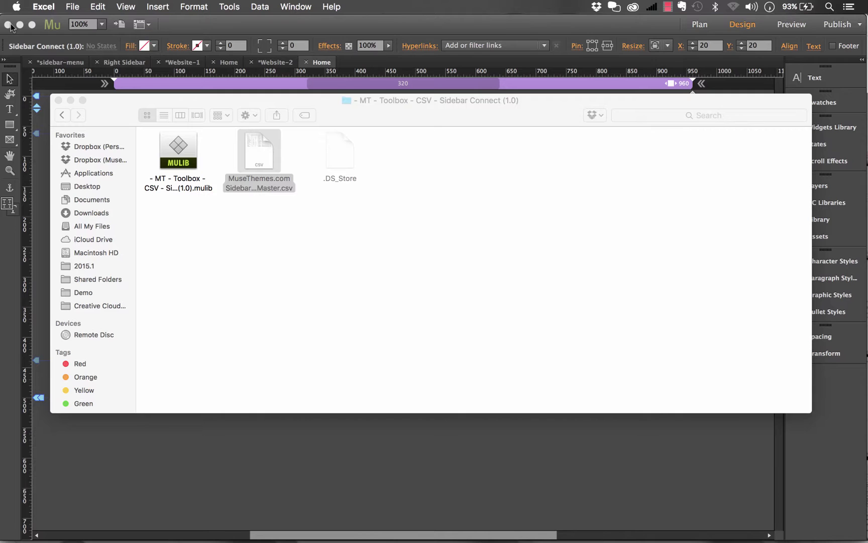
click(350, 495)
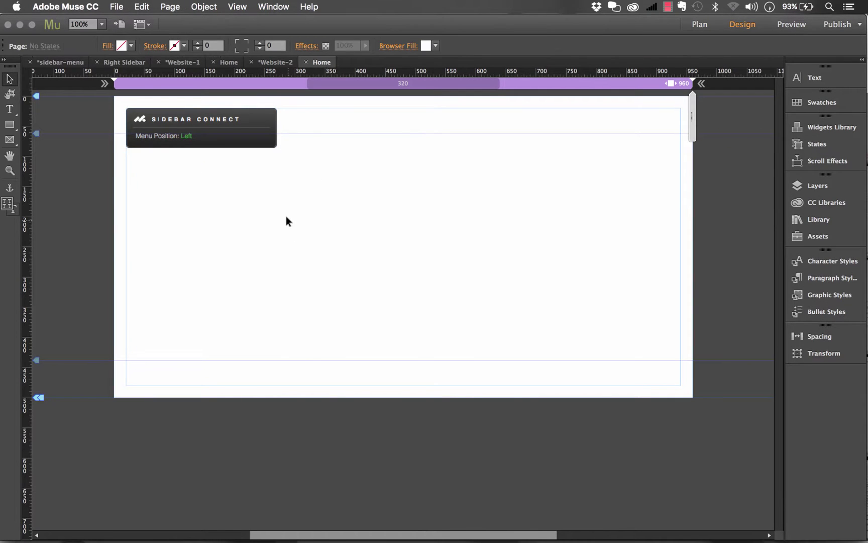
Step: Reselect the Sidebar Connect widget and reopen its options panel
click(241, 123)
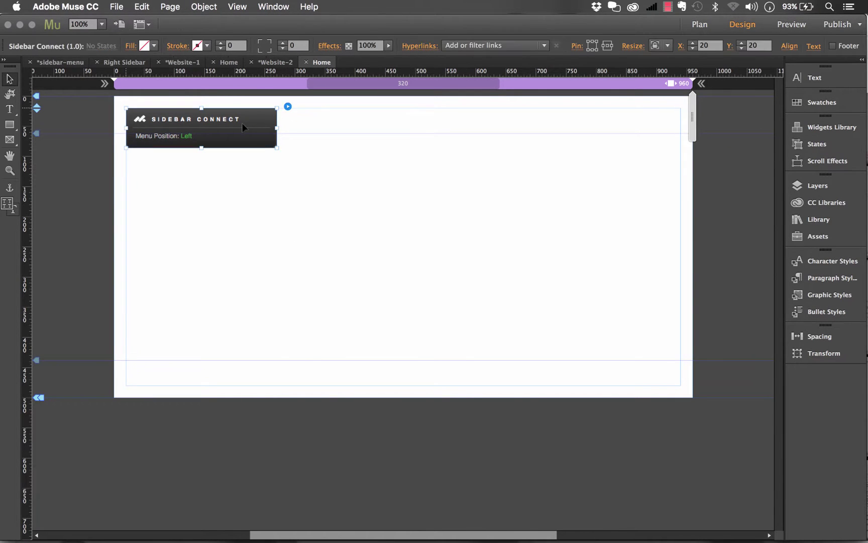
click(292, 108)
click(267, 133)
click(288, 106)
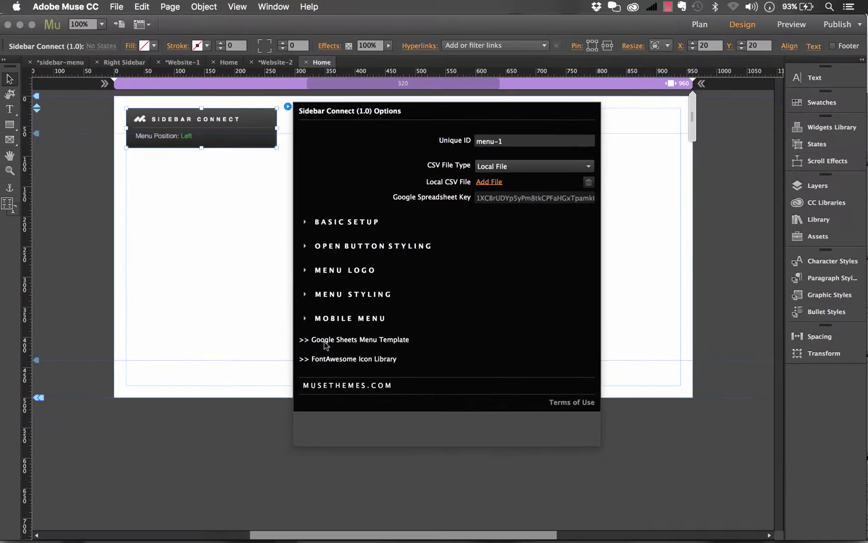
Step: Make a copy of the Google Sheets menu template named 'Sample Sidebar Demo'
click(301, 283)
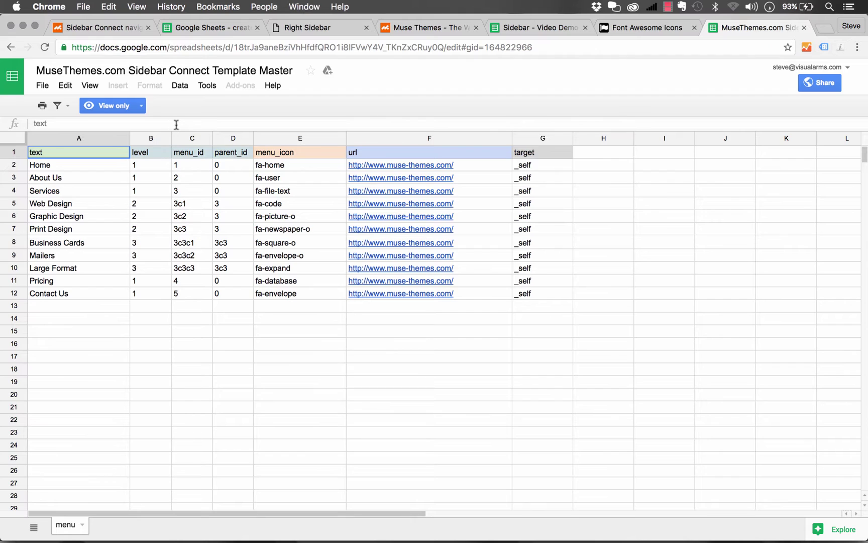
click(43, 86)
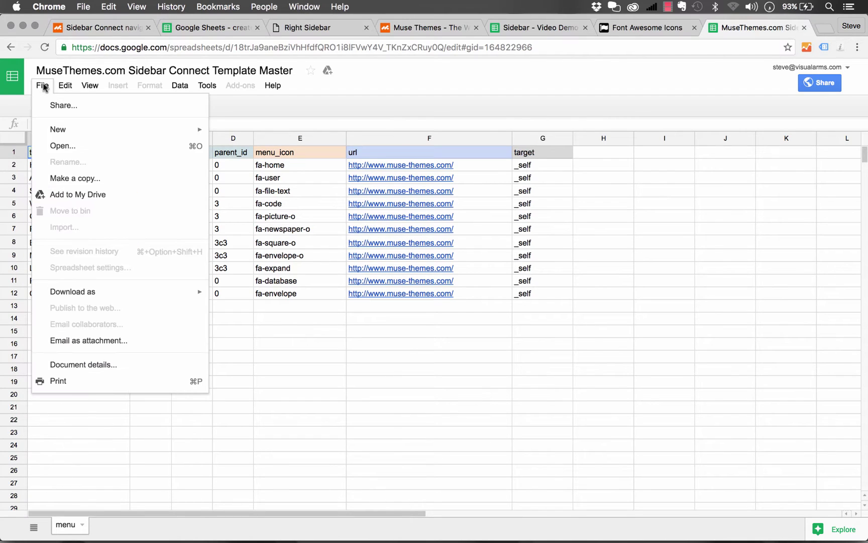
click(88, 181)
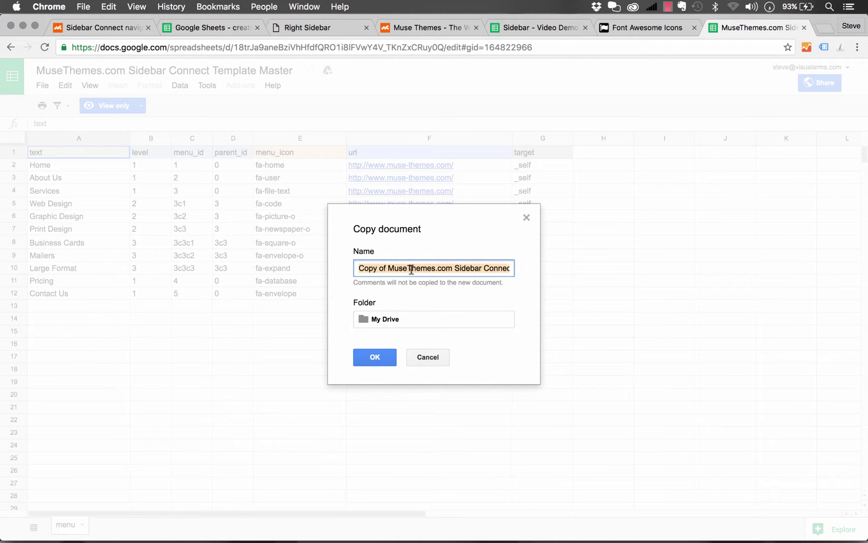
text(S)
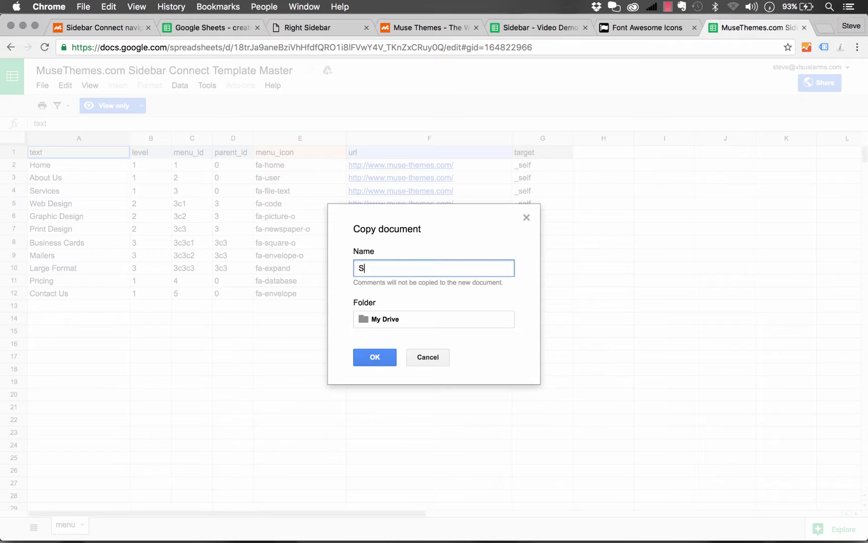
text(ample Sidebar Demo)
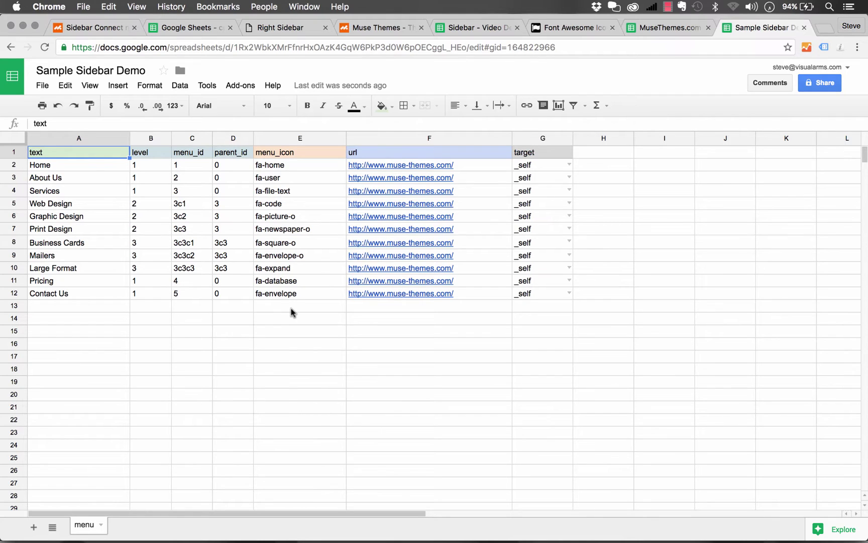
Step: Set the Sidebar Connect CSV File Type to Google Spreadsheet, then return to the Sample Sidebar Demo sheet
click(233, 528)
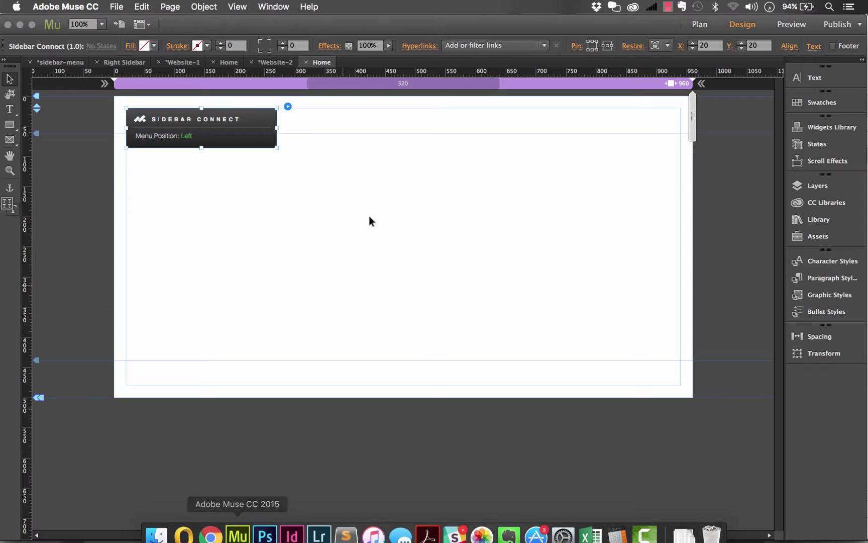
click(287, 107)
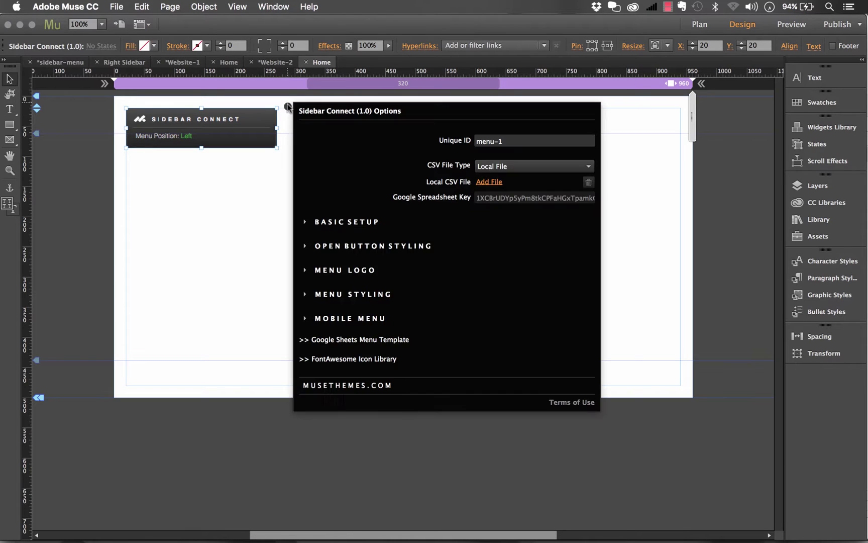
click(497, 170)
click(499, 189)
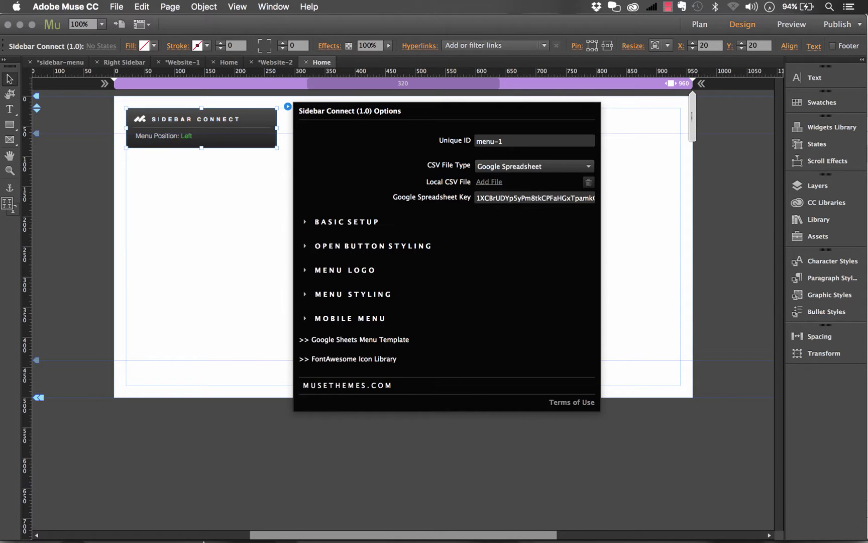
click(210, 522)
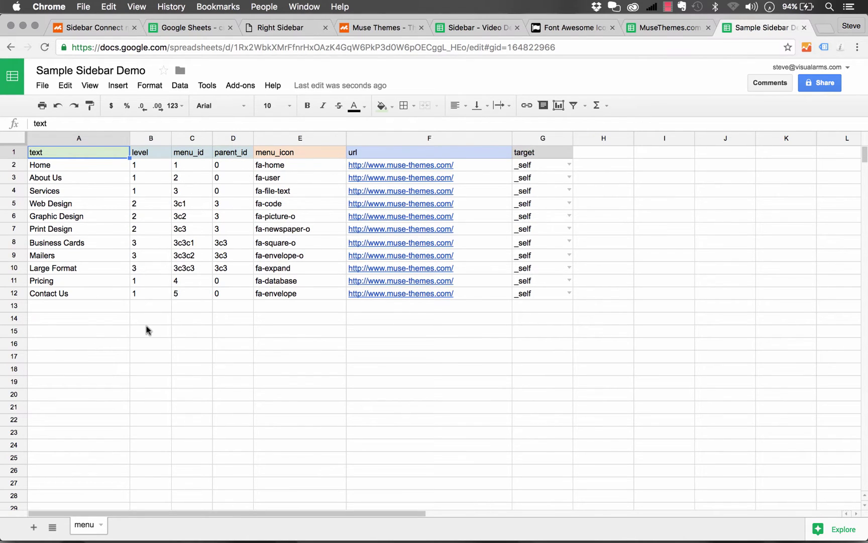
Step: Publish the entire Sample Sidebar Demo spreadsheet to the web as comma-separated values (CSV)
click(107, 328)
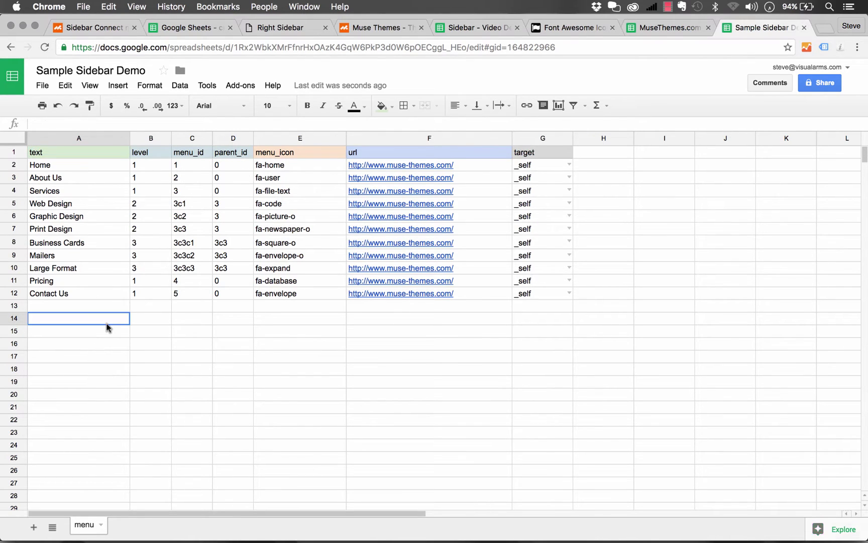
click(43, 87)
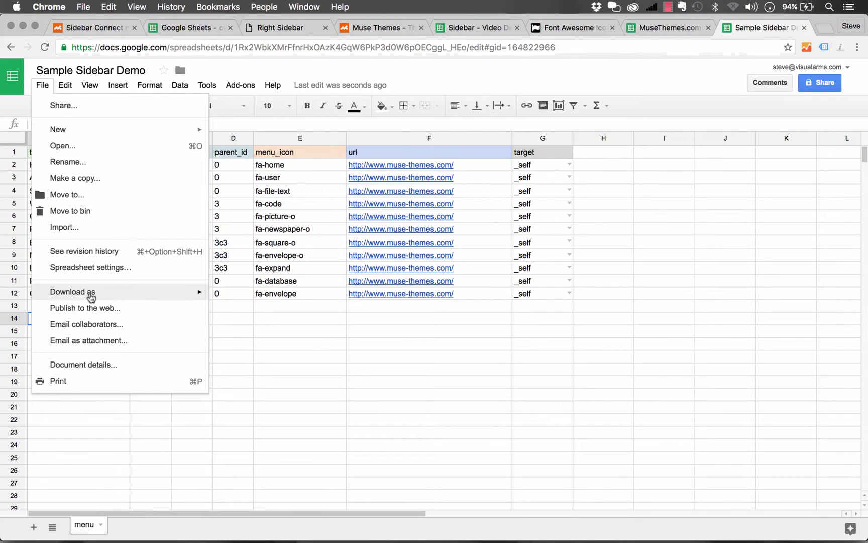
click(88, 308)
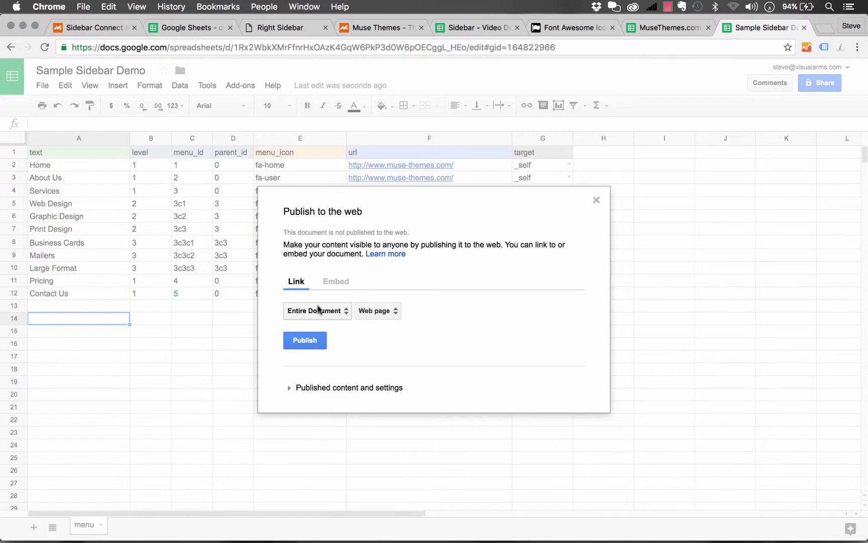
click(381, 314)
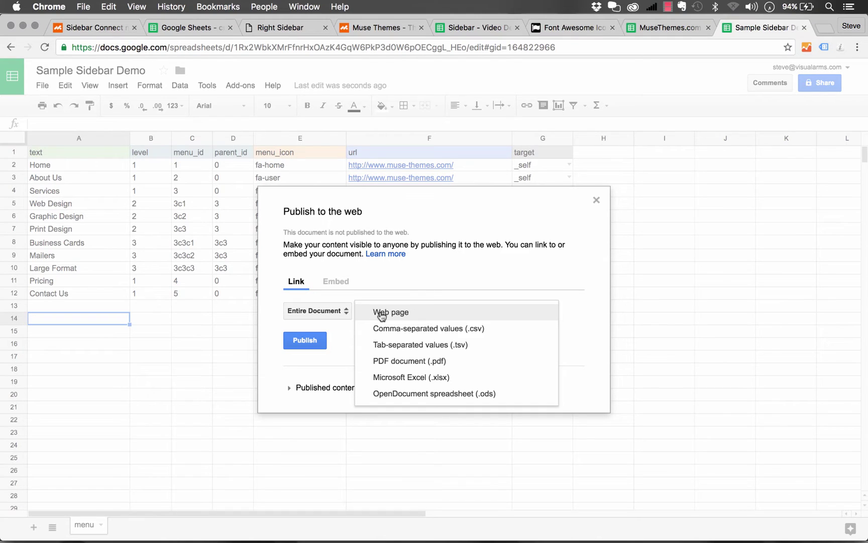
click(405, 330)
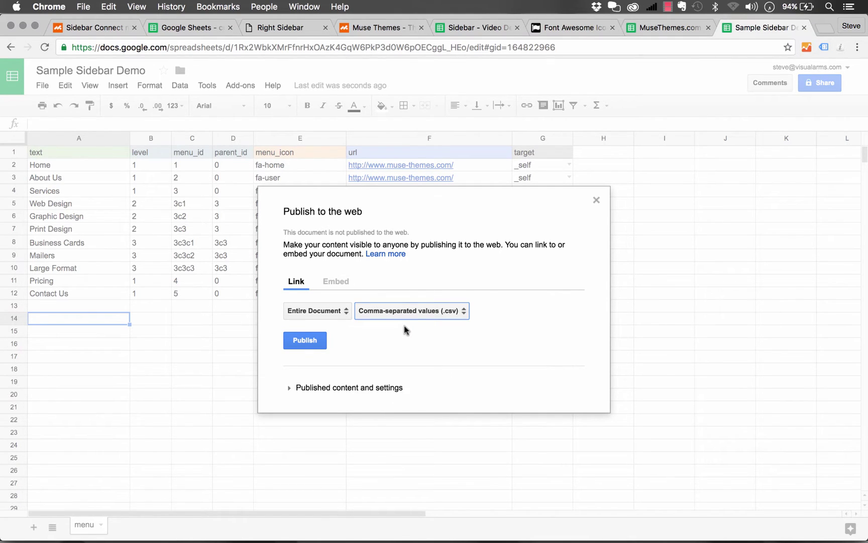
click(302, 388)
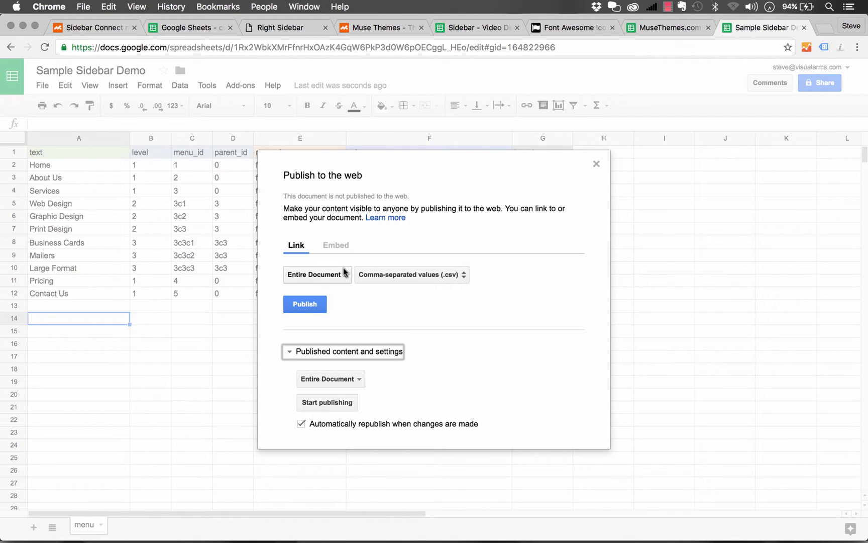
click(309, 305)
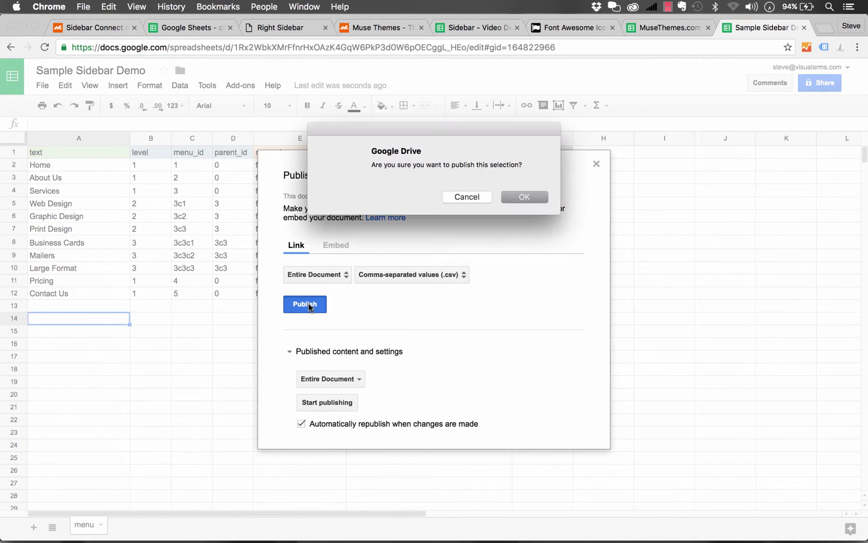
click(523, 197)
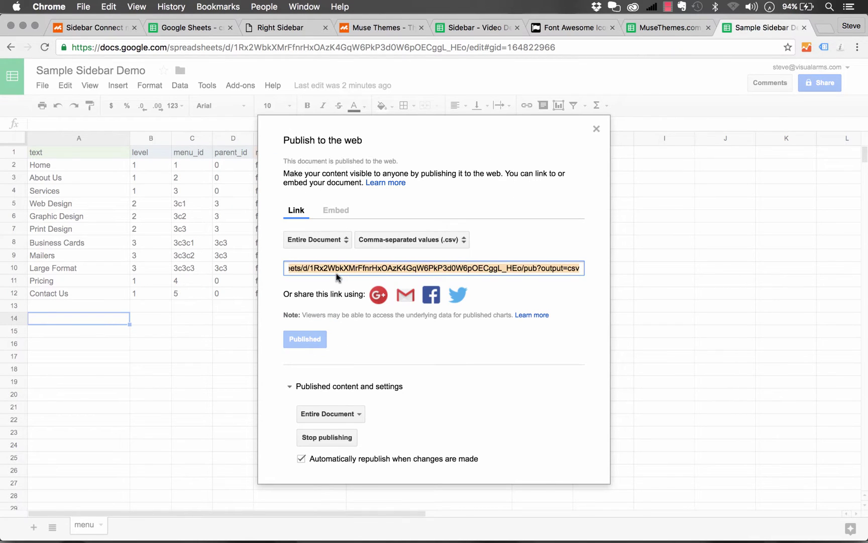
click(486, 271)
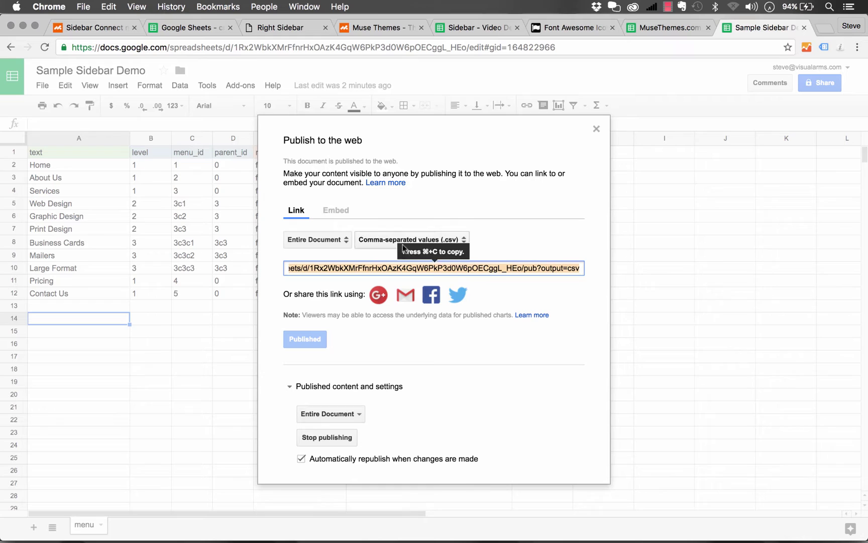
click(597, 130)
Step: Copy the spreadsheet key from the browser address bar and return to Adobe Muse
click(451, 51)
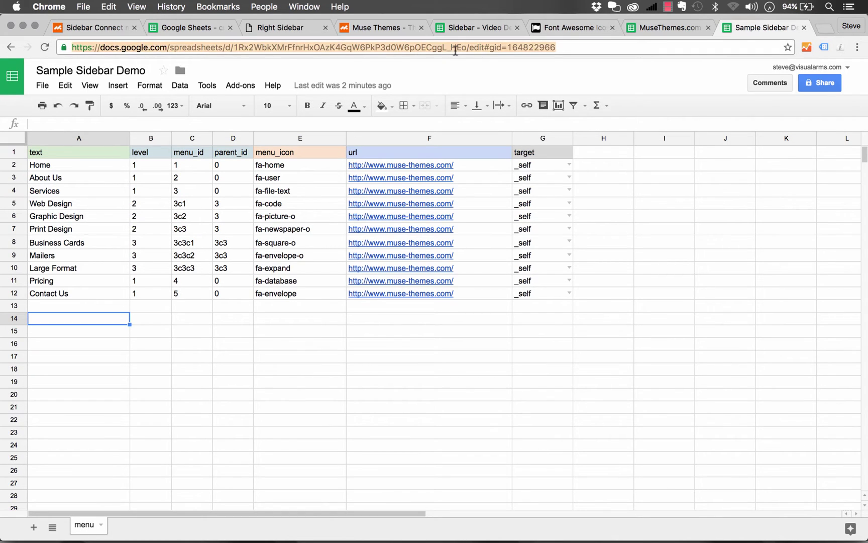
drag(466, 47, 291, 56)
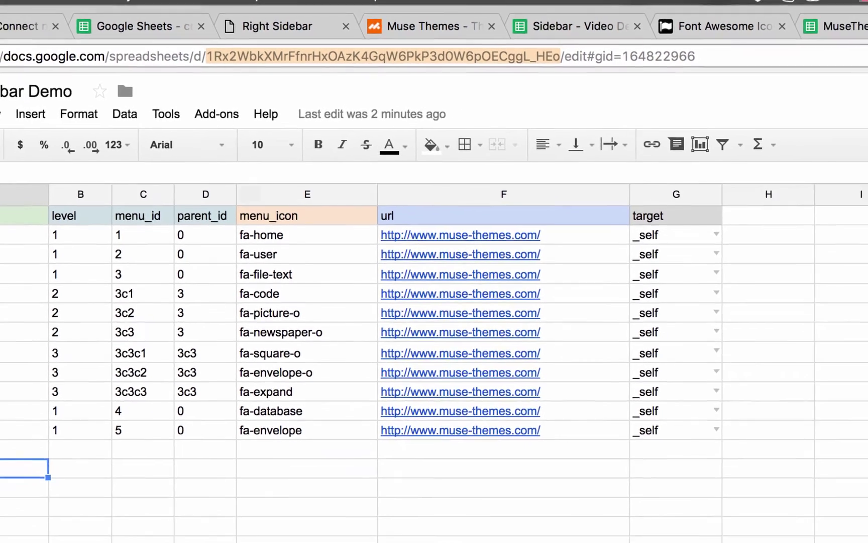
click(236, 535)
Step: Replace the Sidebar Connect widget's Google Spreadsheet Key with the newly copied key
click(287, 108)
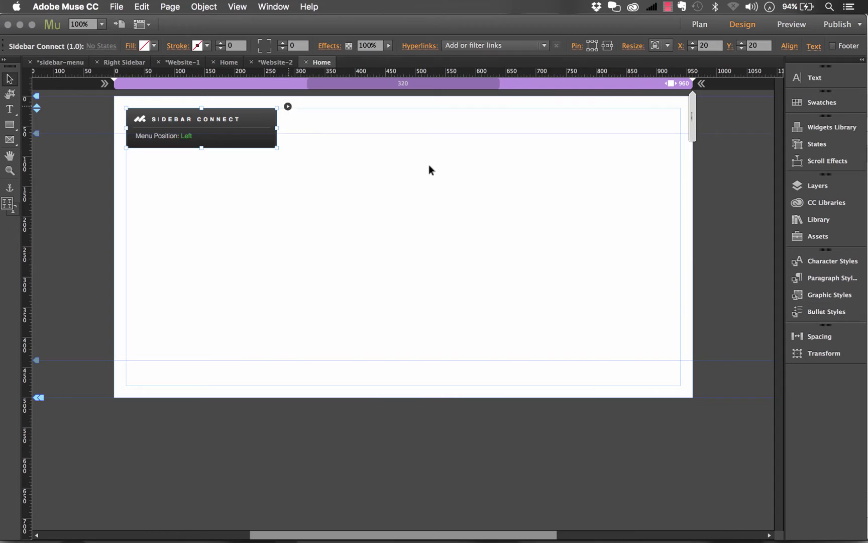
click(504, 198)
double_click(506, 199)
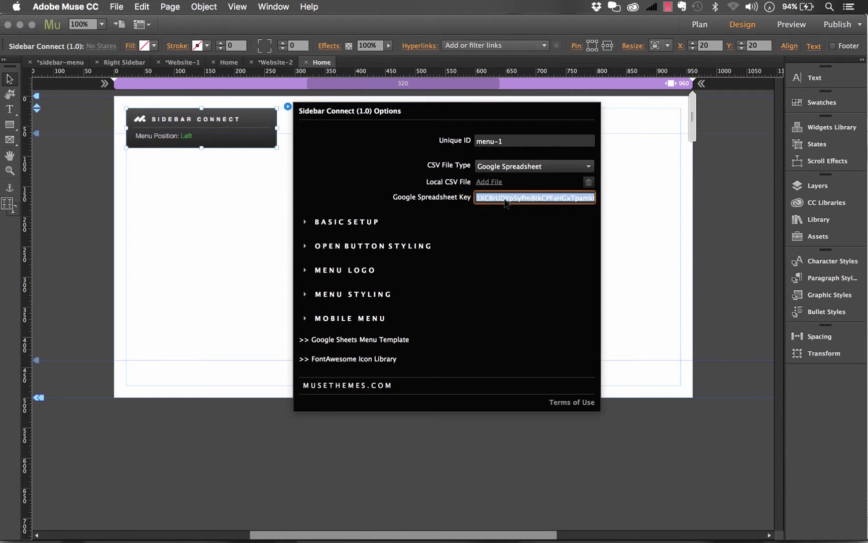
key(BackSpace)
key(super+v)
key(Return)
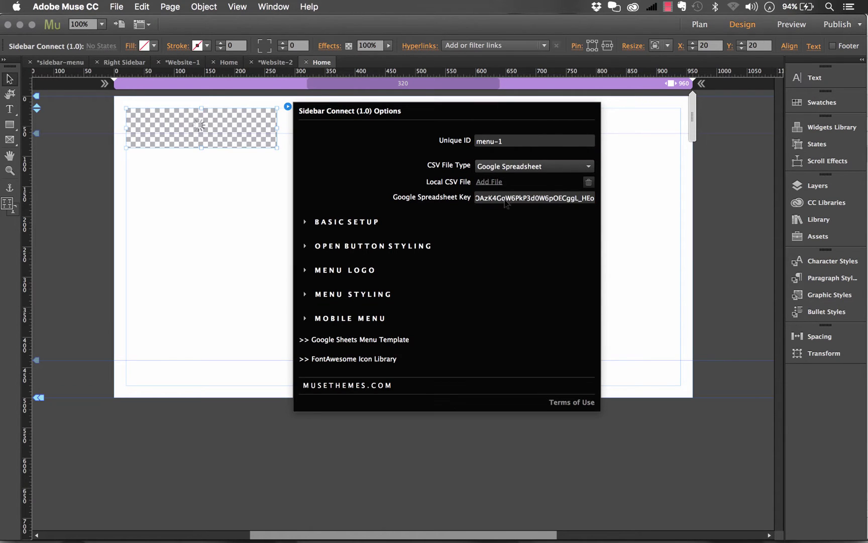
Step: Preview the page in the browser
click(119, 8)
click(91, 39)
click(82, 147)
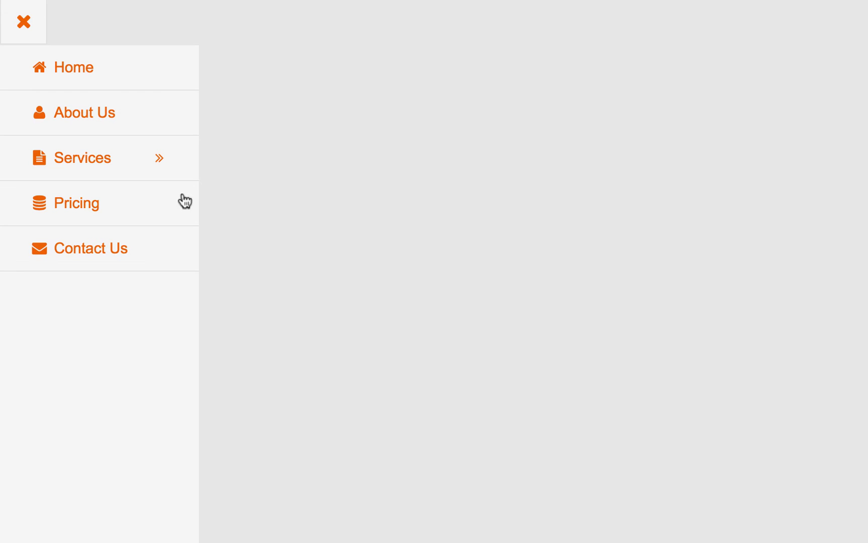
Step: Check the Services and Print Design submenus in the preview sidebar, then collapse them
mouse_move(95, 178)
mouse_move(341, 178)
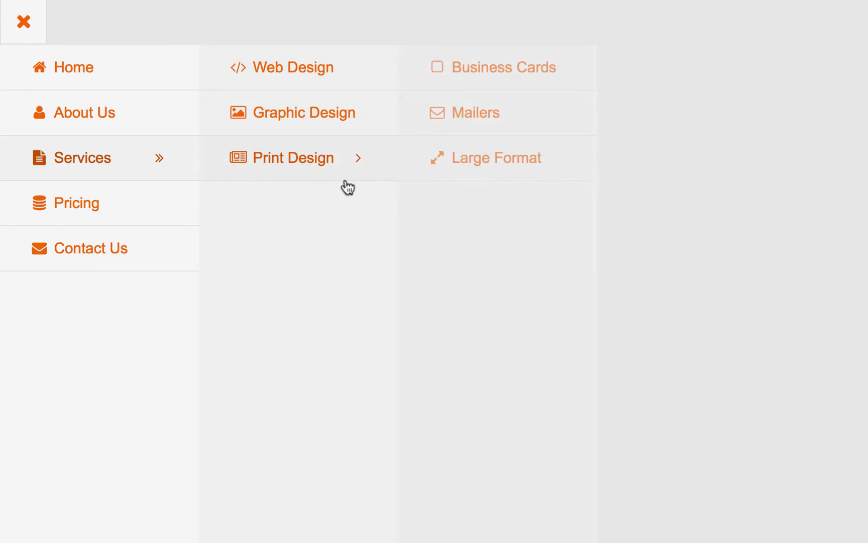
click(498, 157)
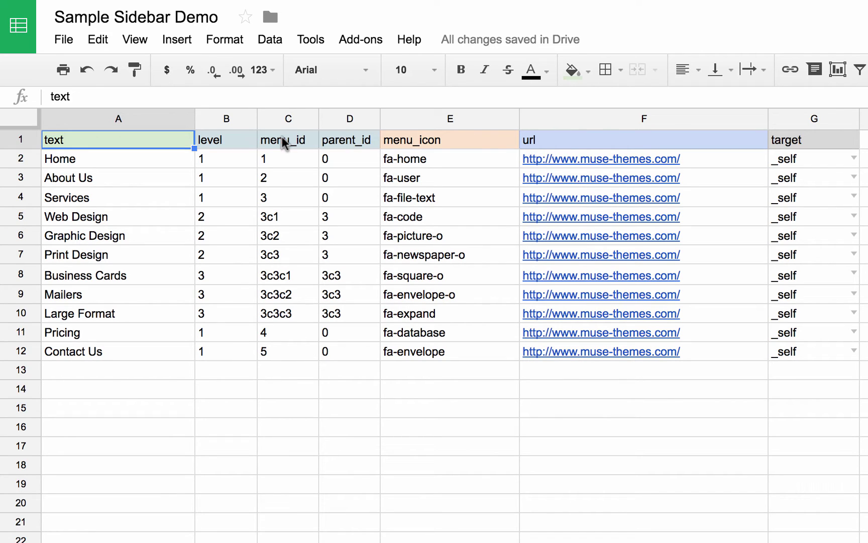
click(284, 161)
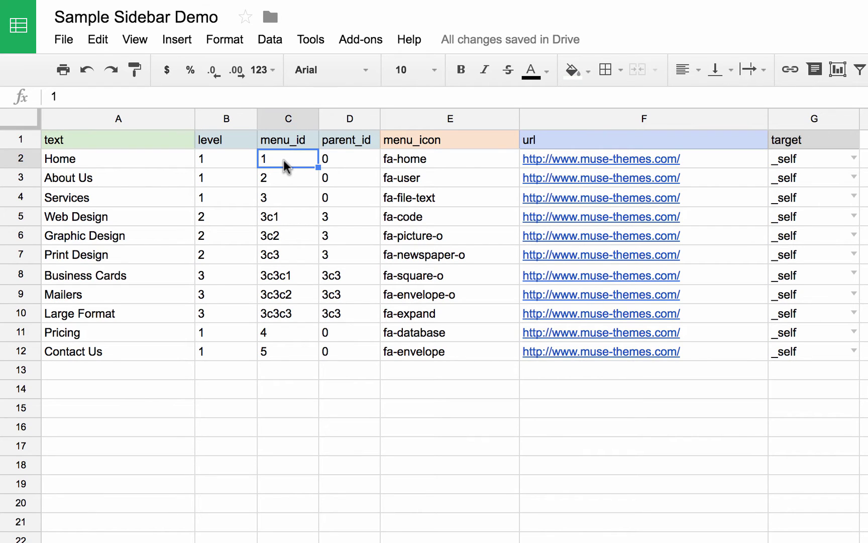
key(Down)
key(Down)
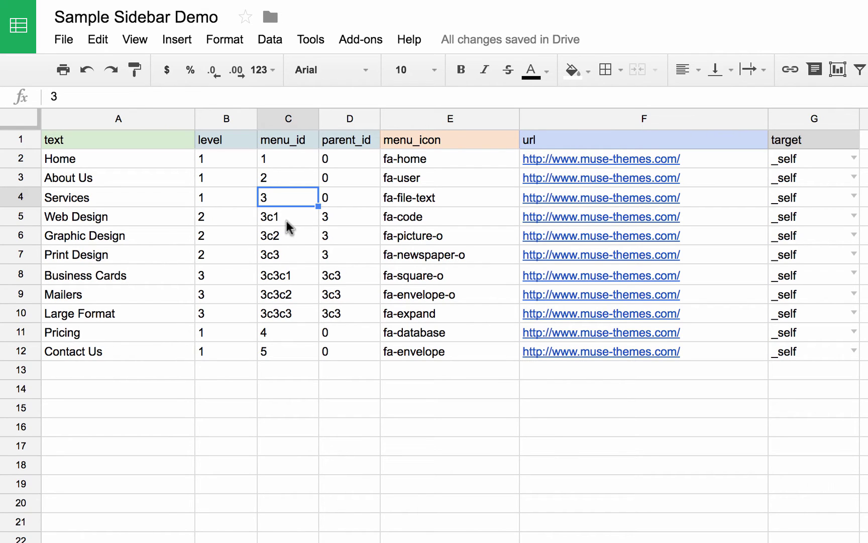
click(282, 216)
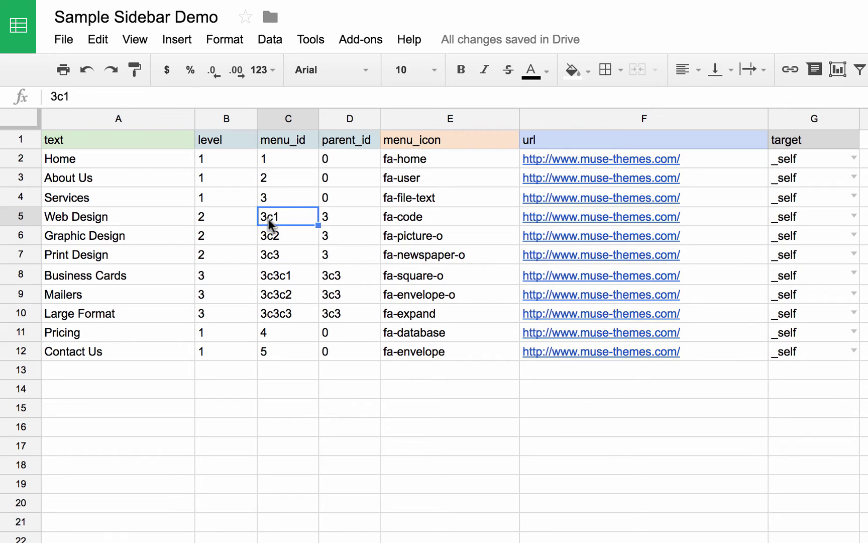
click(276, 236)
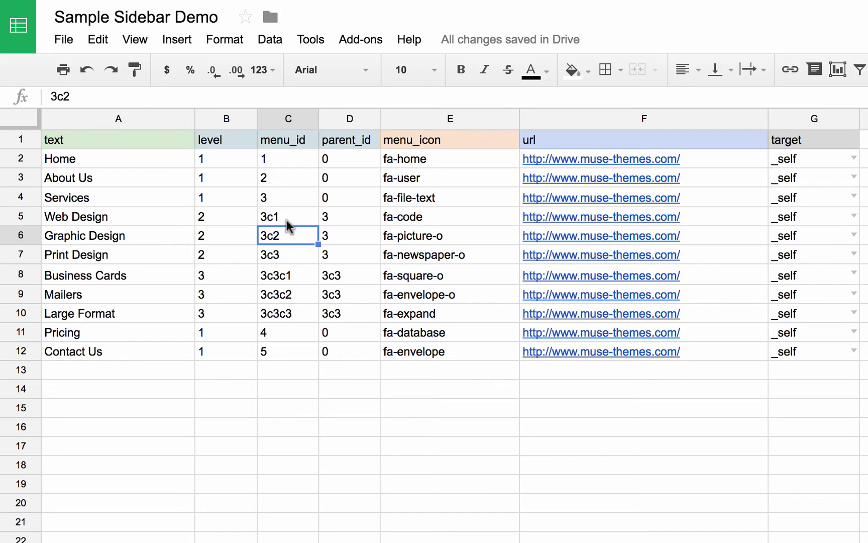
click(274, 196)
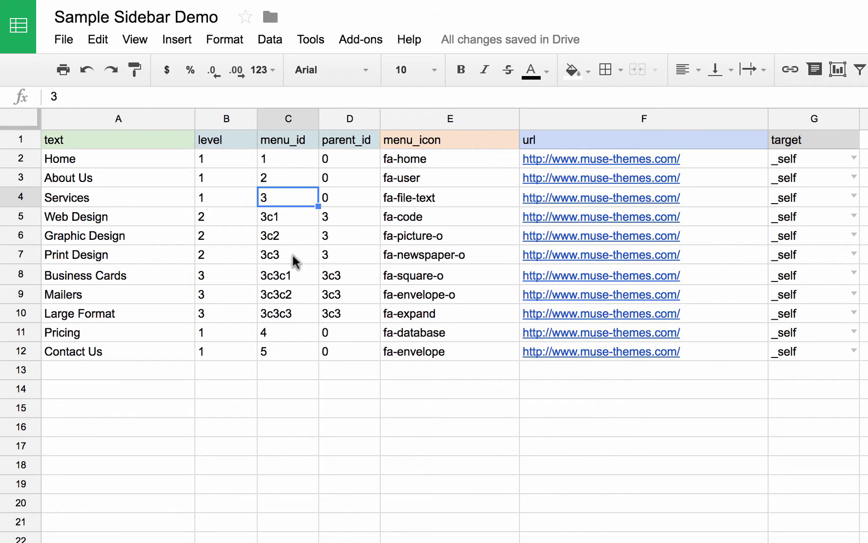
click(275, 274)
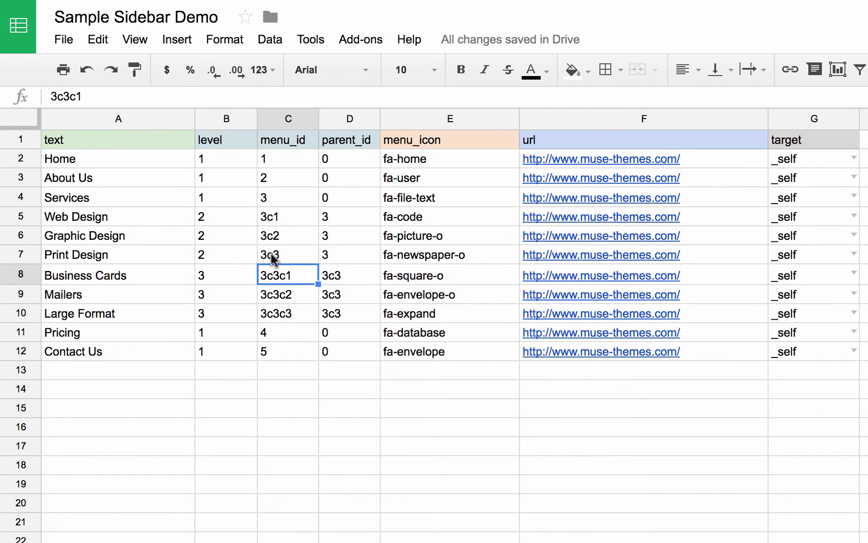
click(268, 203)
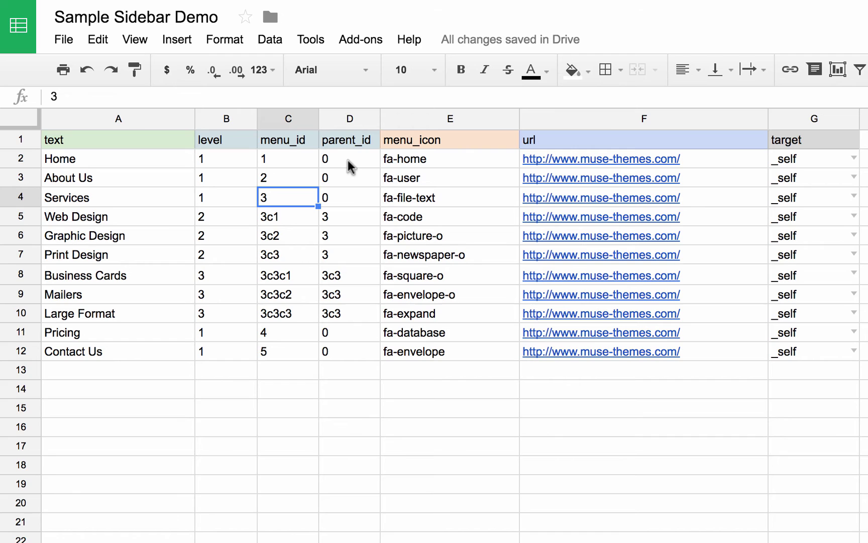
drag(348, 160, 345, 184)
click(344, 185)
click(338, 194)
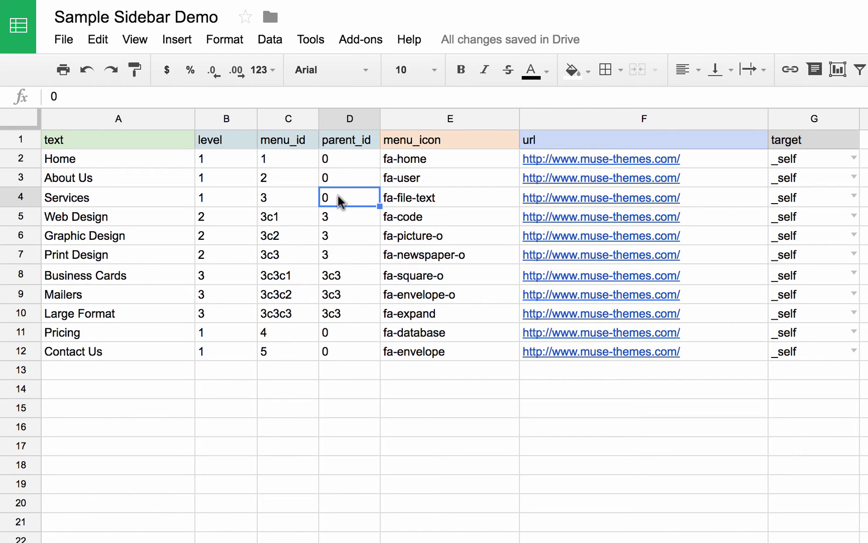
click(351, 217)
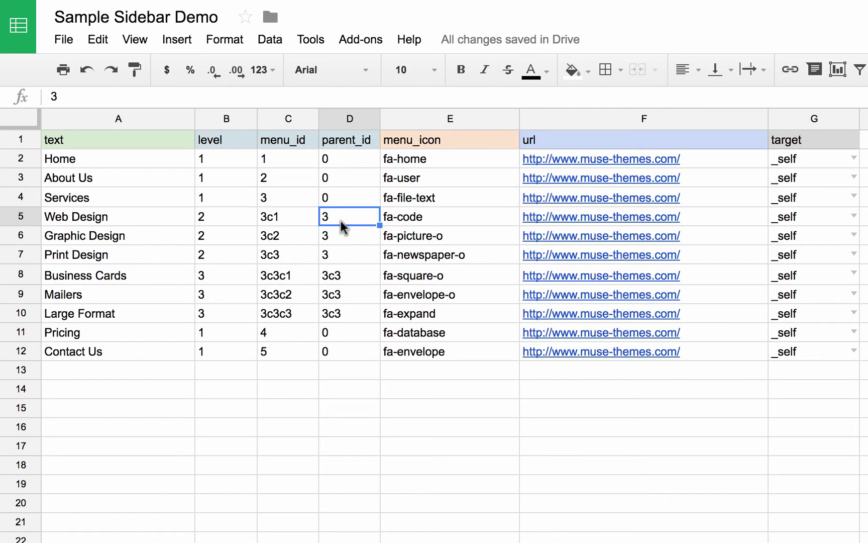
click(339, 236)
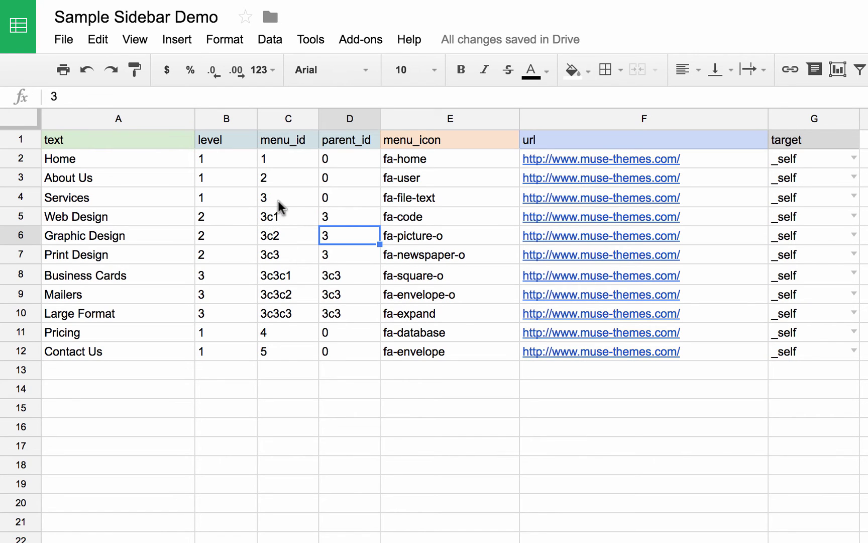
click(283, 202)
click(343, 221)
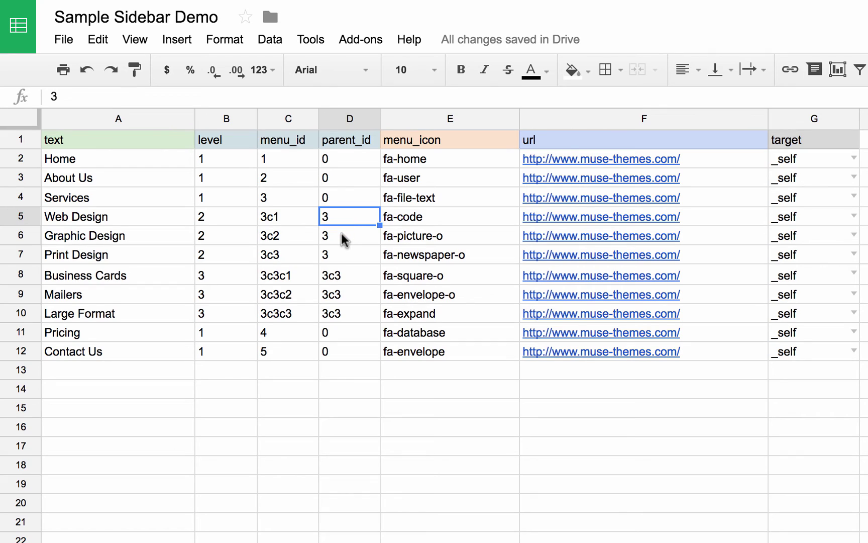
click(341, 236)
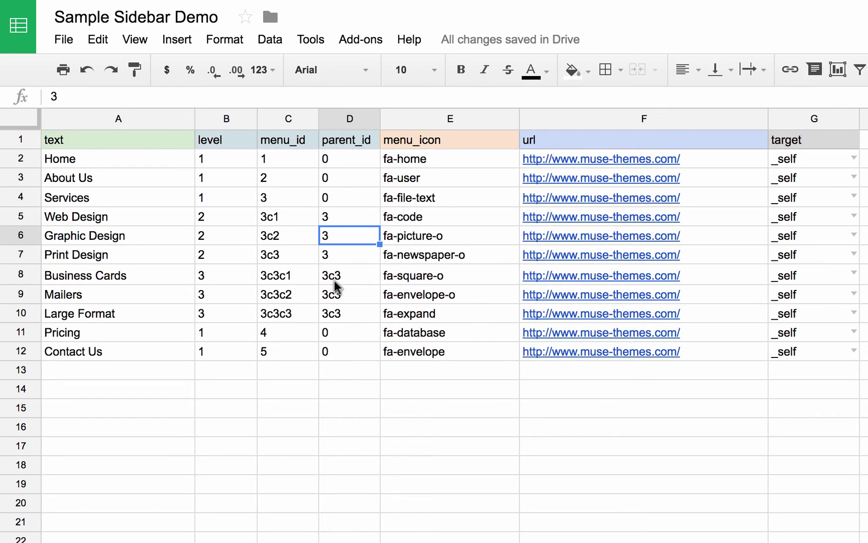
click(427, 140)
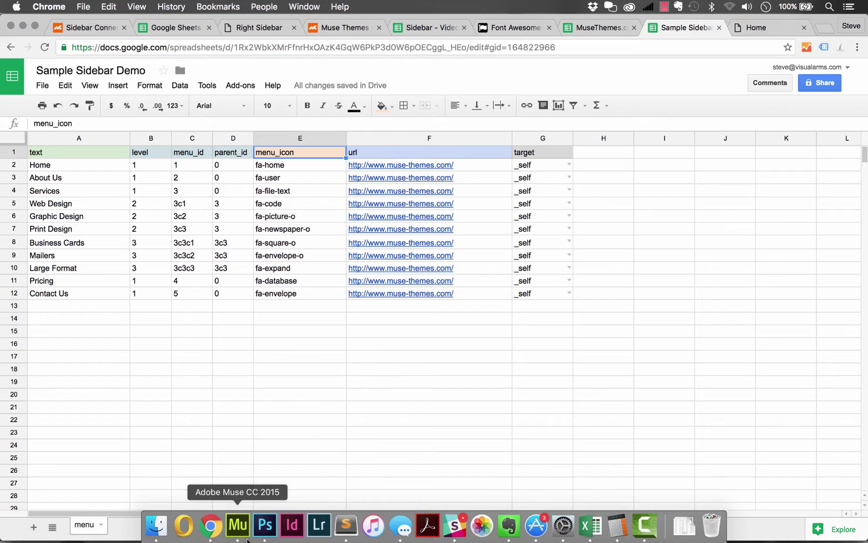
Step: Open the Sidebar Connect widget's options in Adobe Muse and scroll through them
click(236, 525)
click(287, 107)
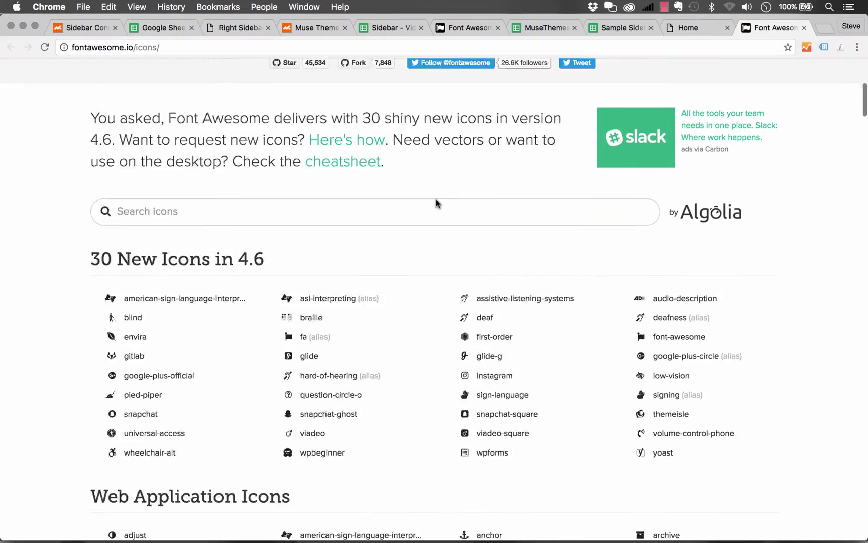
scroll(435, 203, down, 20)
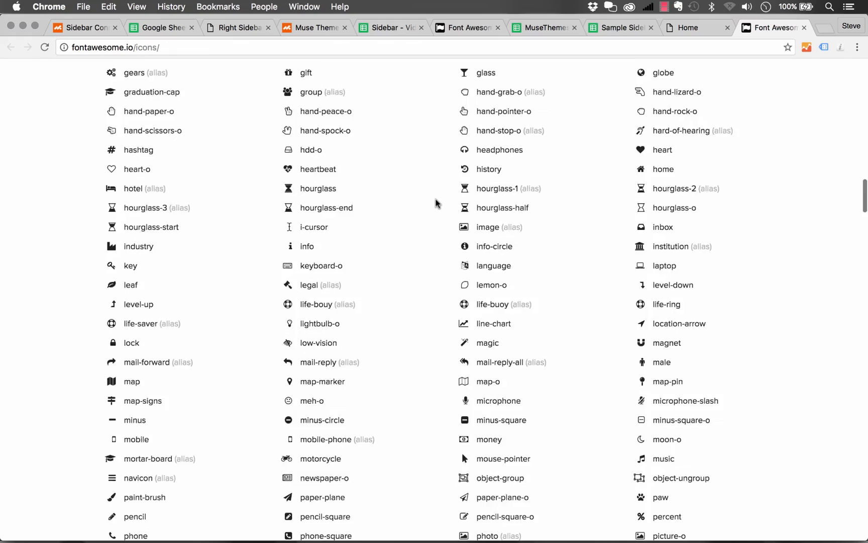
scroll(436, 203, down, 4)
scroll(436, 202, up, 3)
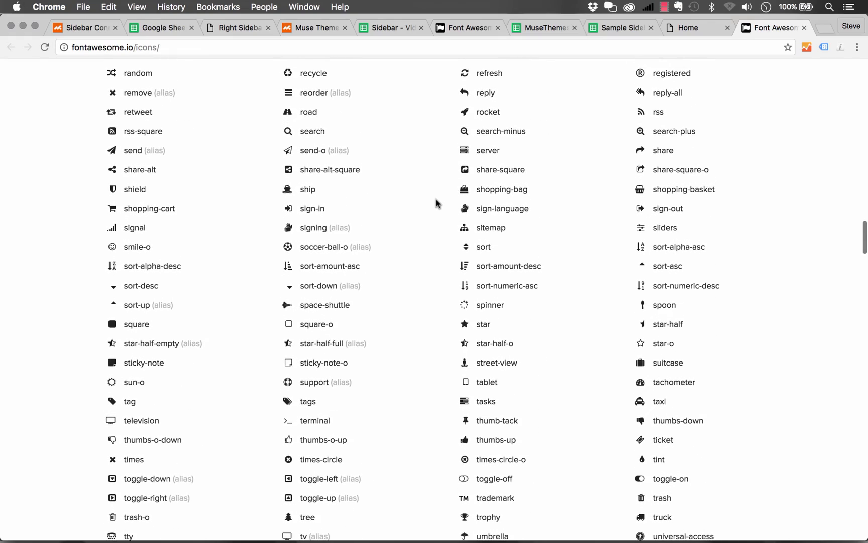
scroll(347, 130, up, 1)
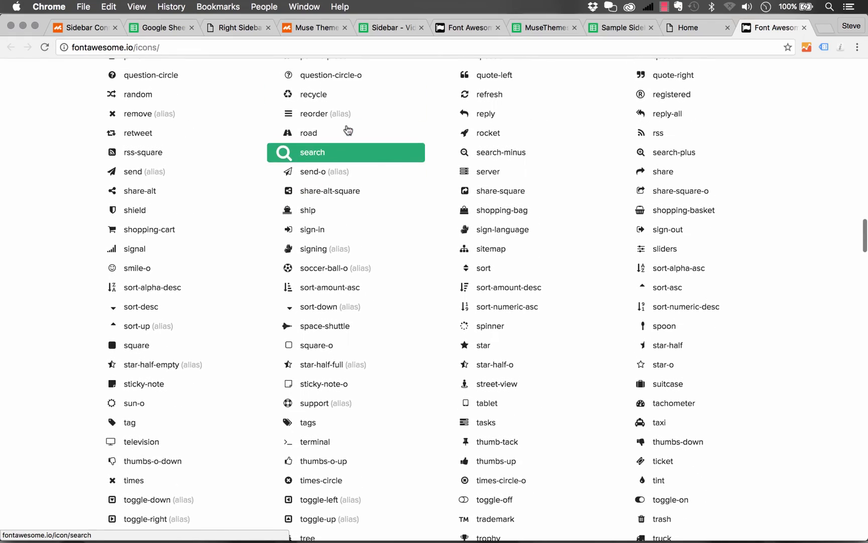
Step: Look up the fa-paper-plane-o icon page, then return to the Sample Sidebar Demo spreadsheet
click(309, 174)
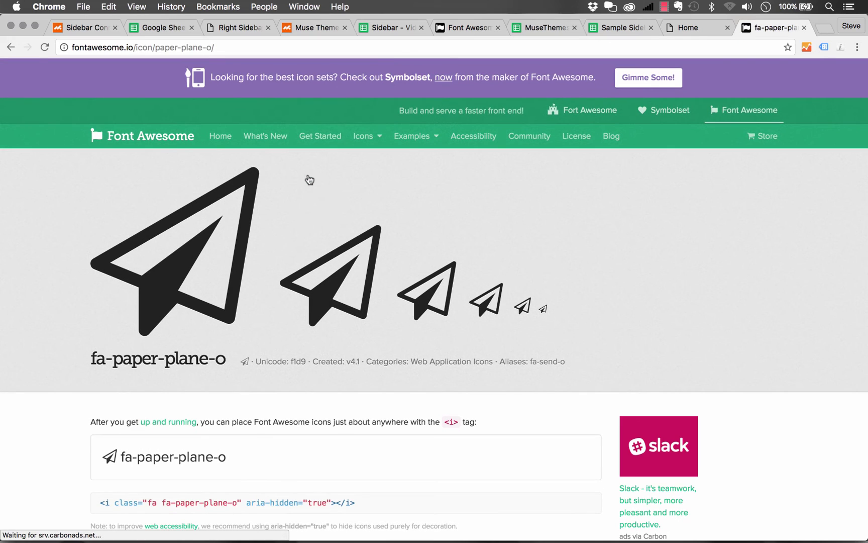
scroll(233, 358, down, 2)
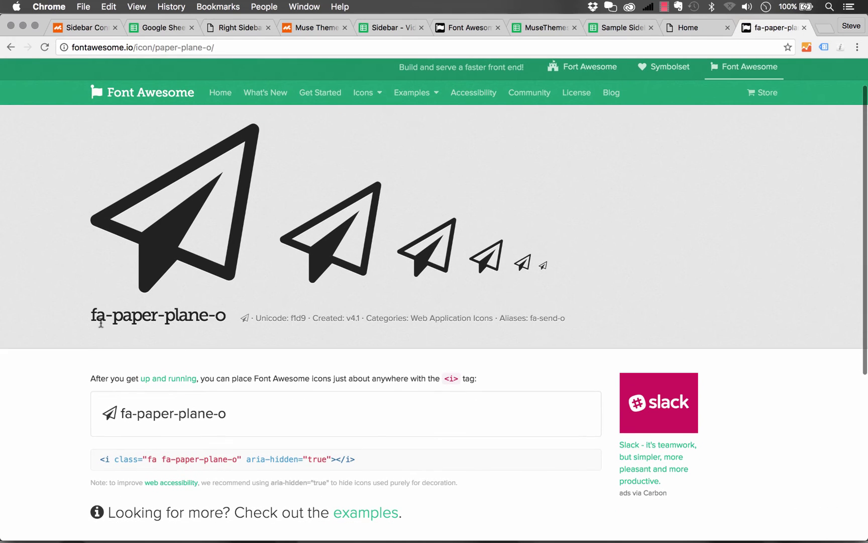
scroll(140, 420, down, 1)
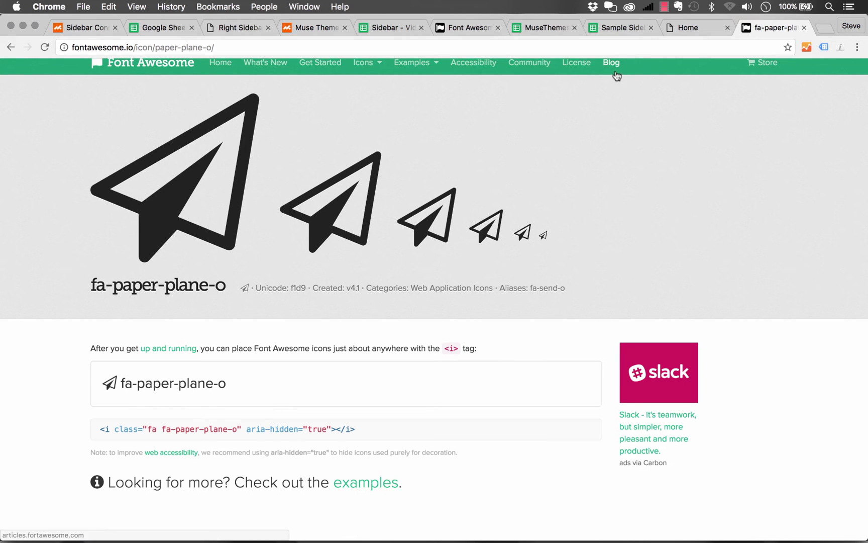
click(618, 26)
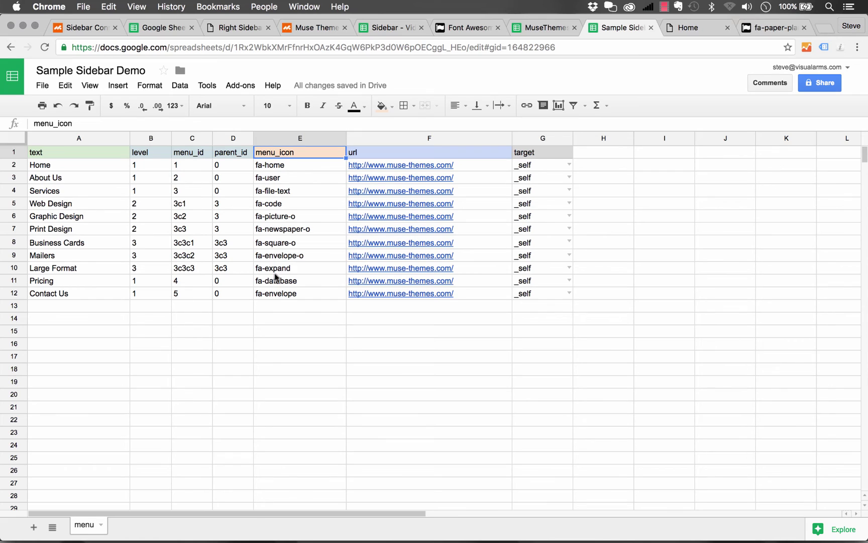
click(478, 168)
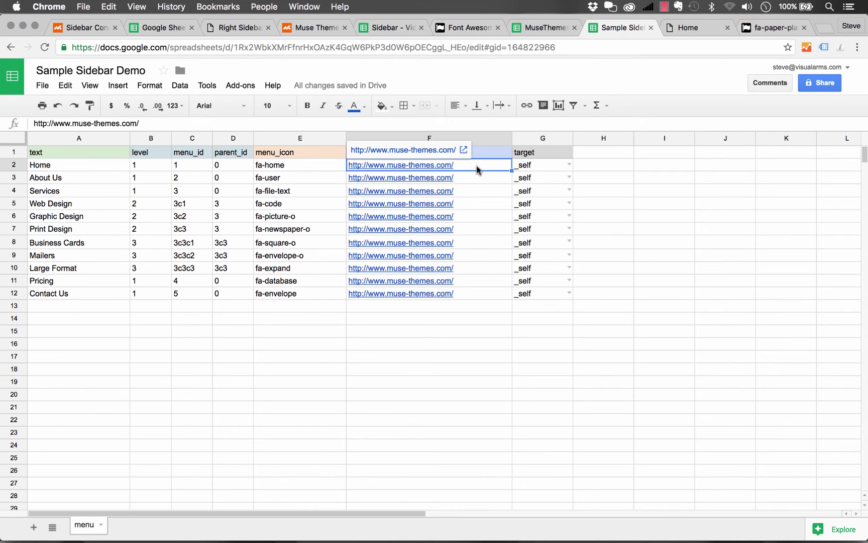
double_click(561, 166)
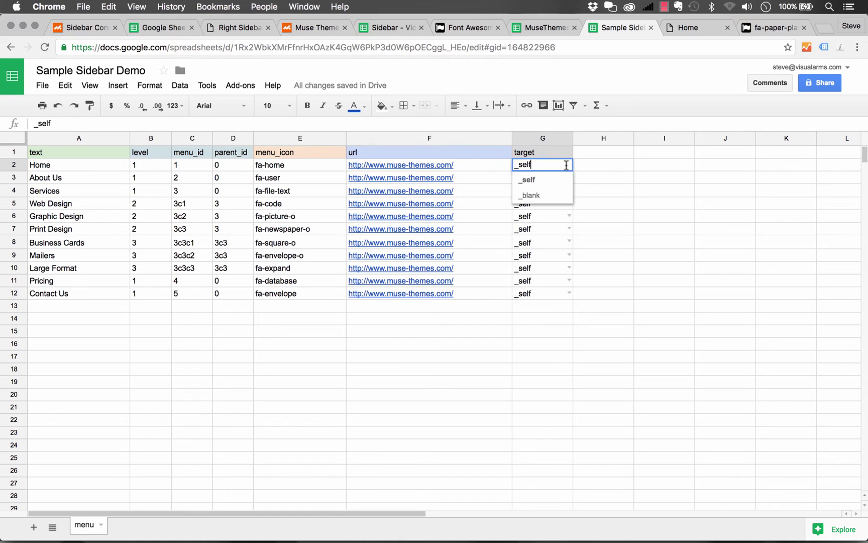
click(557, 228)
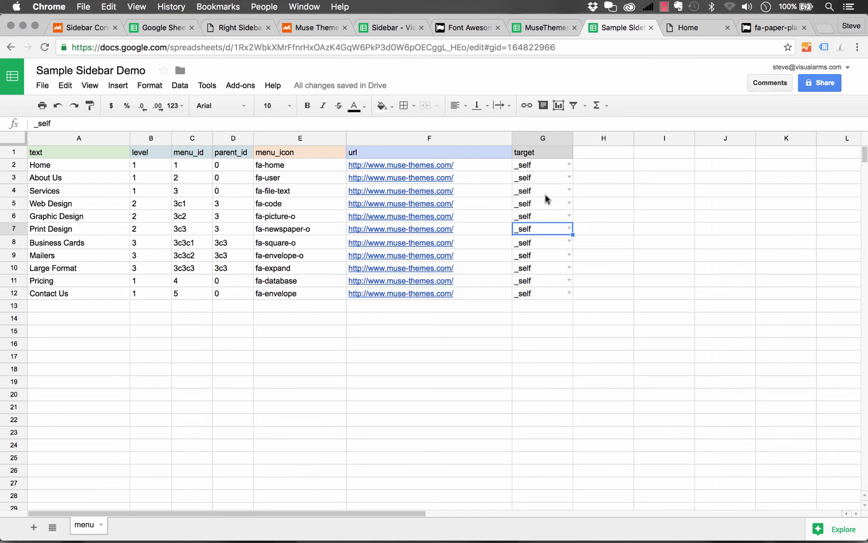
click(570, 165)
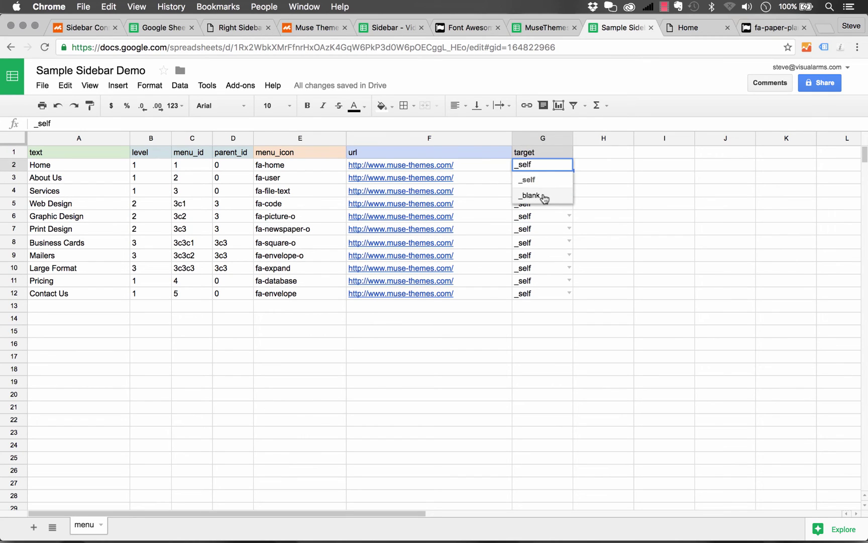
click(614, 270)
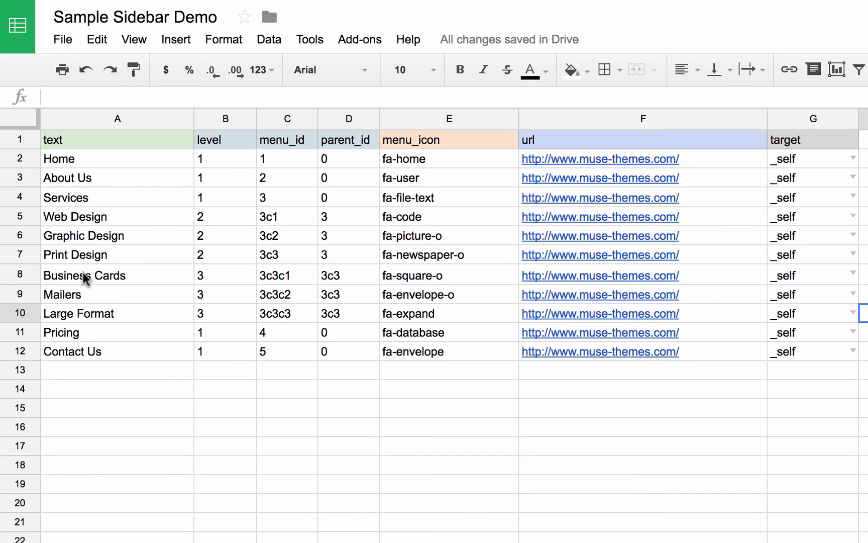
Step: Shift the Business Cards to Contact Us rows down one row to free row 8
drag(83, 272, 827, 350)
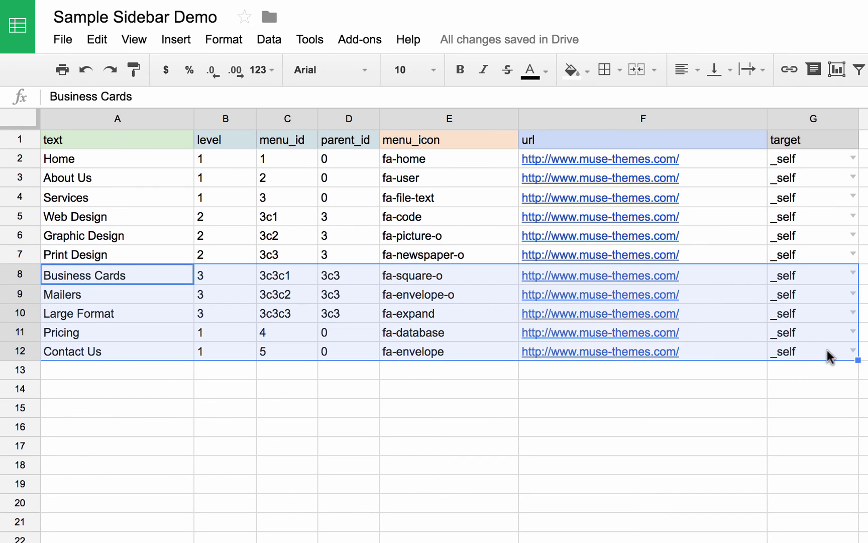
key(ctrl+c)
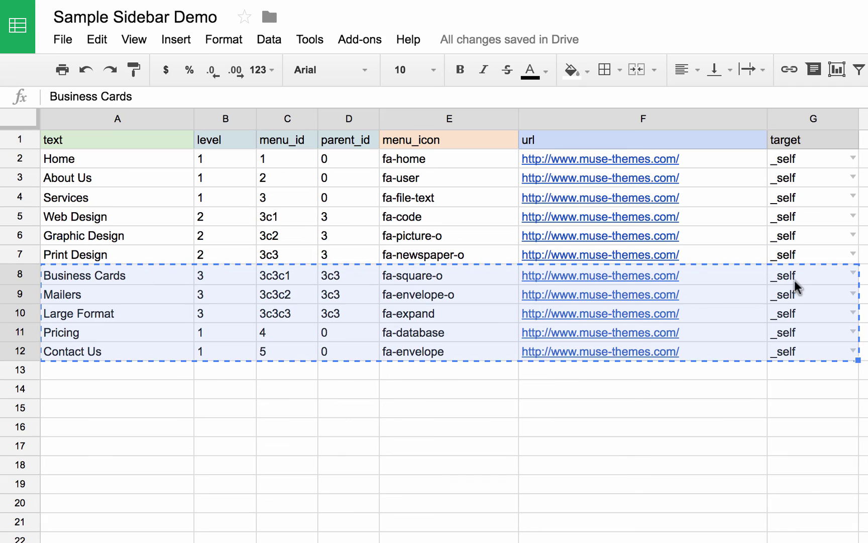
drag(795, 281, 792, 296)
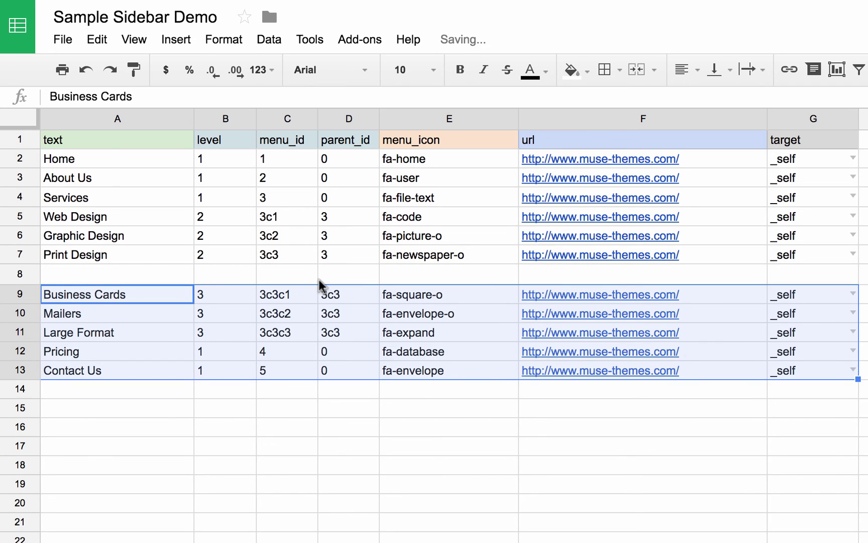
Step: Enter Illustration in row 8 with level 2, menu_id 3c4 and parent_id 3
click(107, 275)
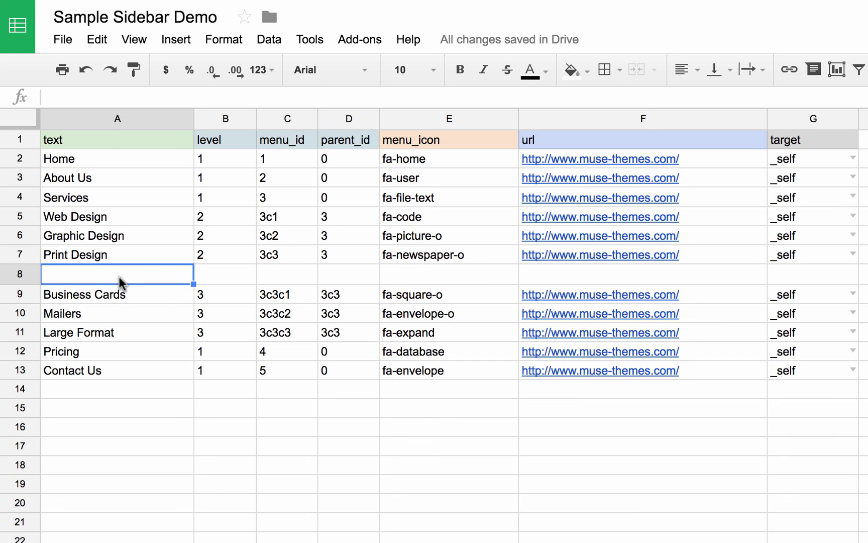
text(Illustration)
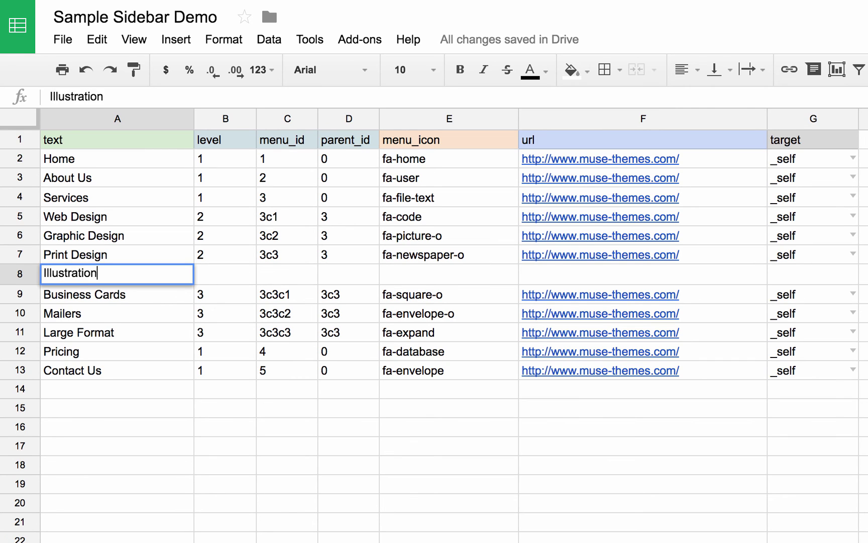
key(Return)
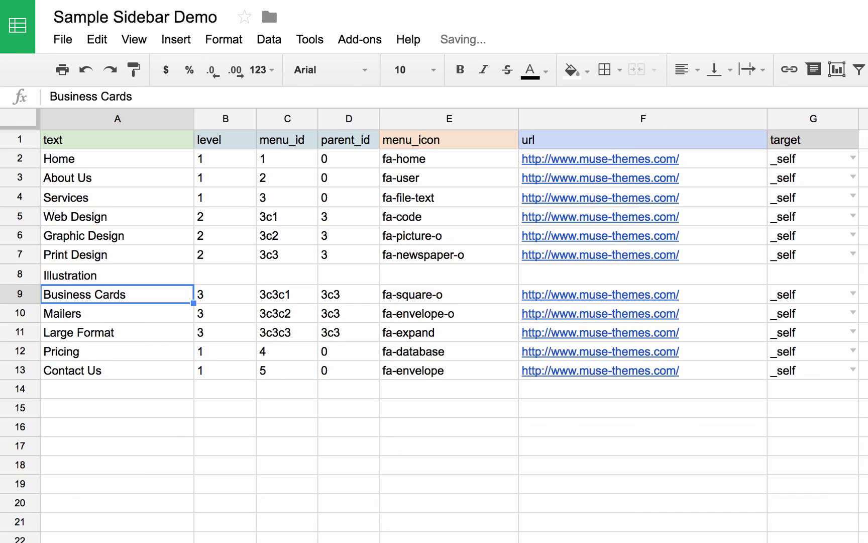
click(235, 275)
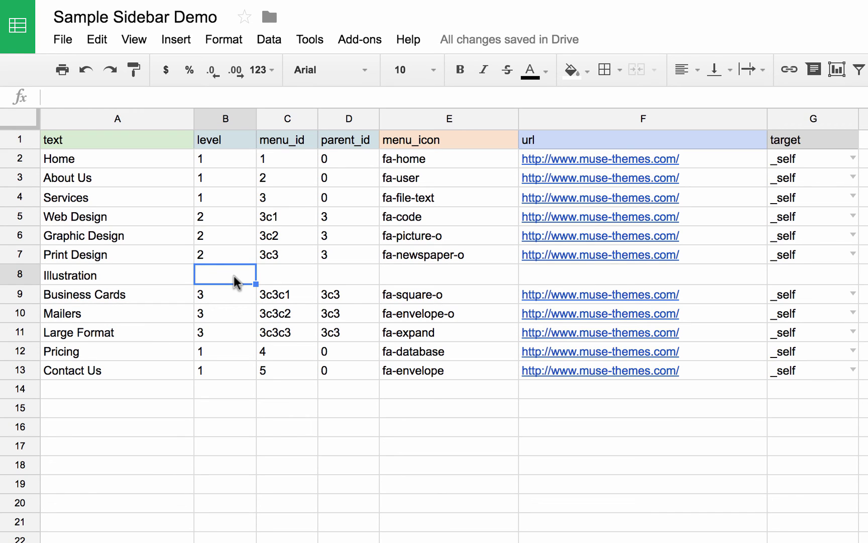
text(2)
click(277, 273)
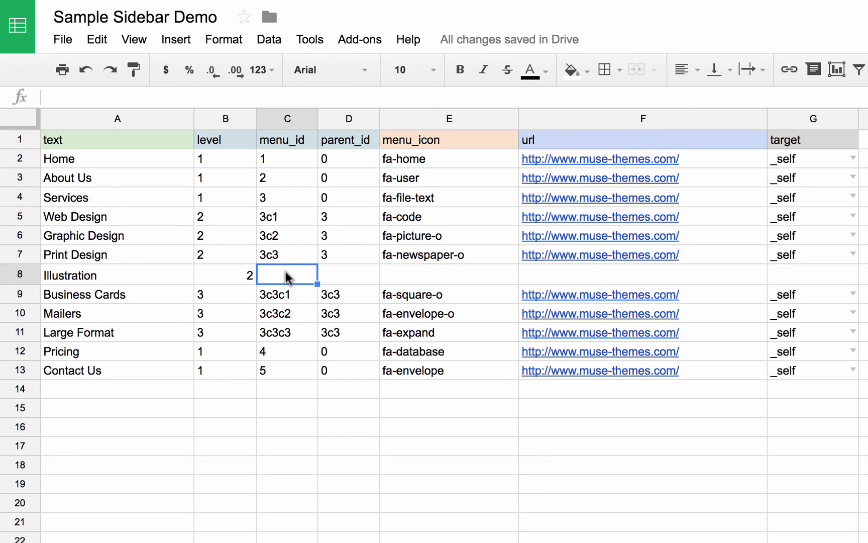
text(3c4)
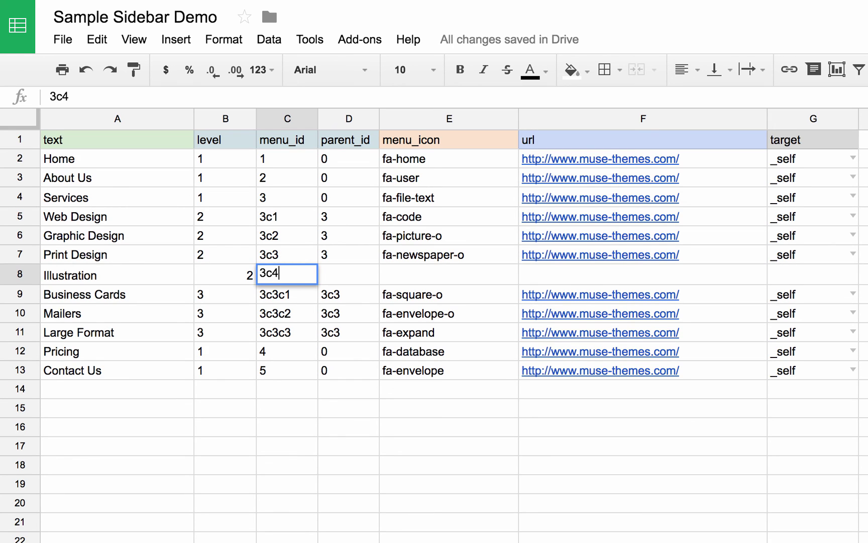
key(Tab)
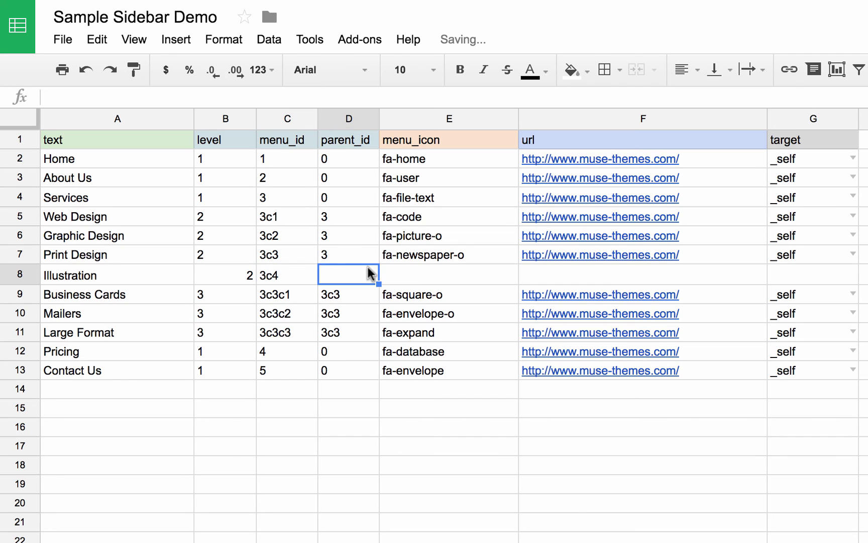
text(3)
key(Tab)
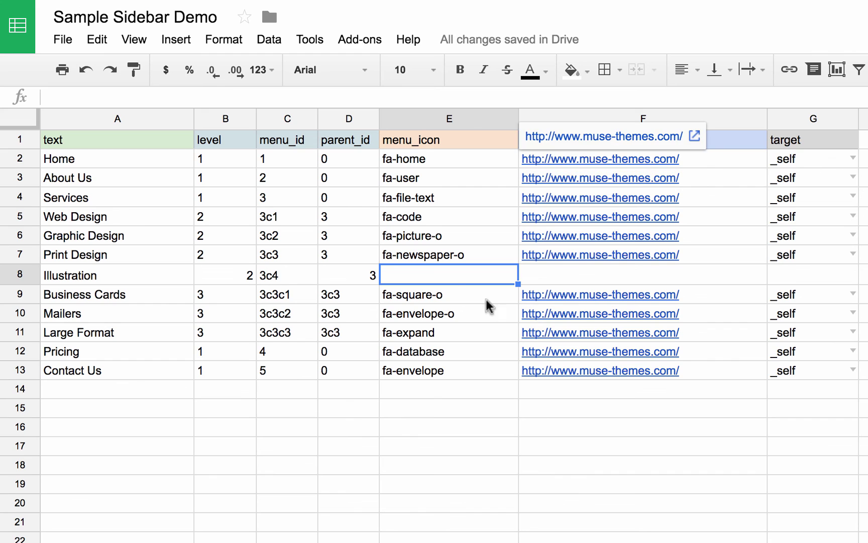
text(fa-)
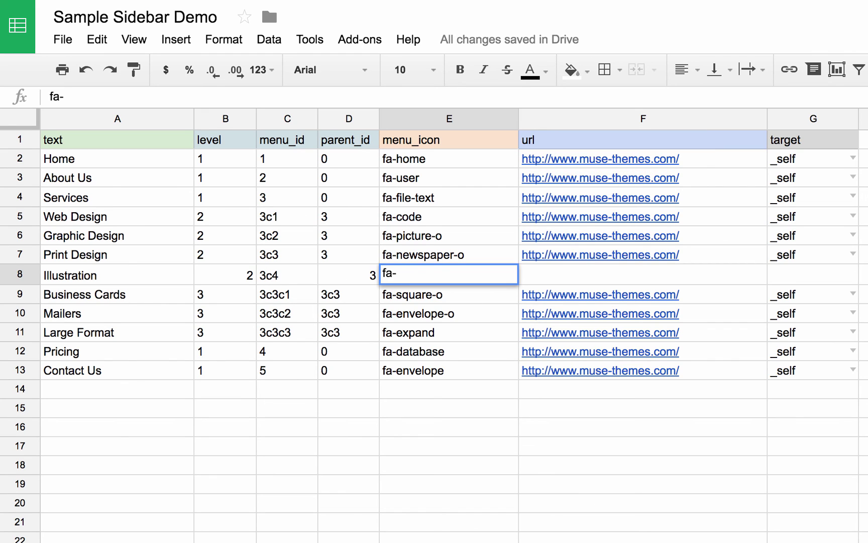
text(paper-plan)
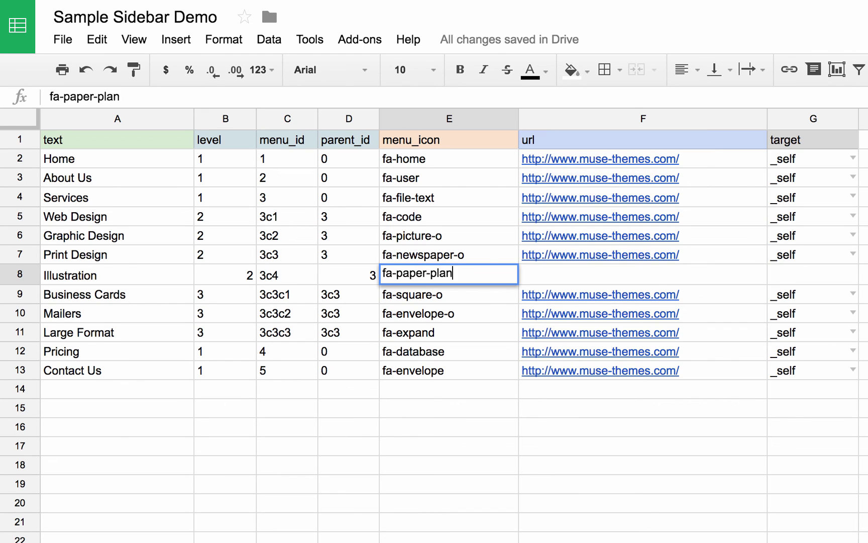
text(e-o)
click(637, 274)
text(http:)
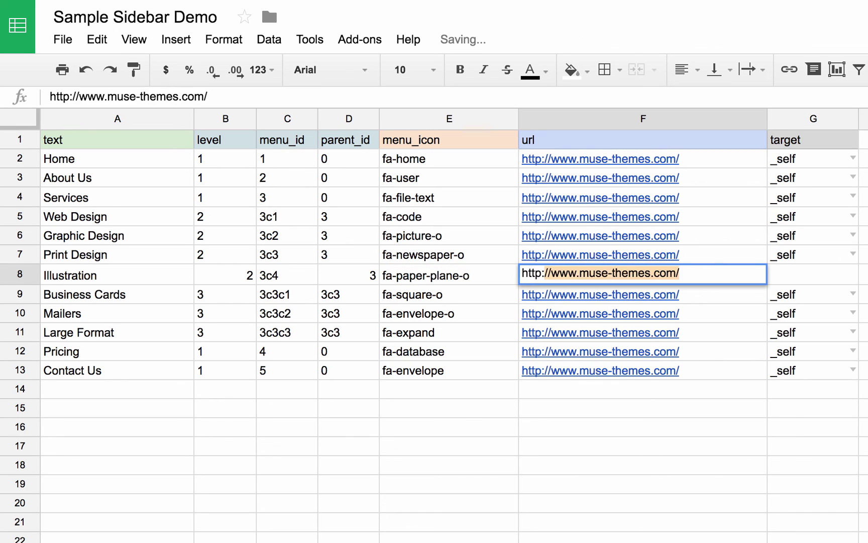
text(//www.)
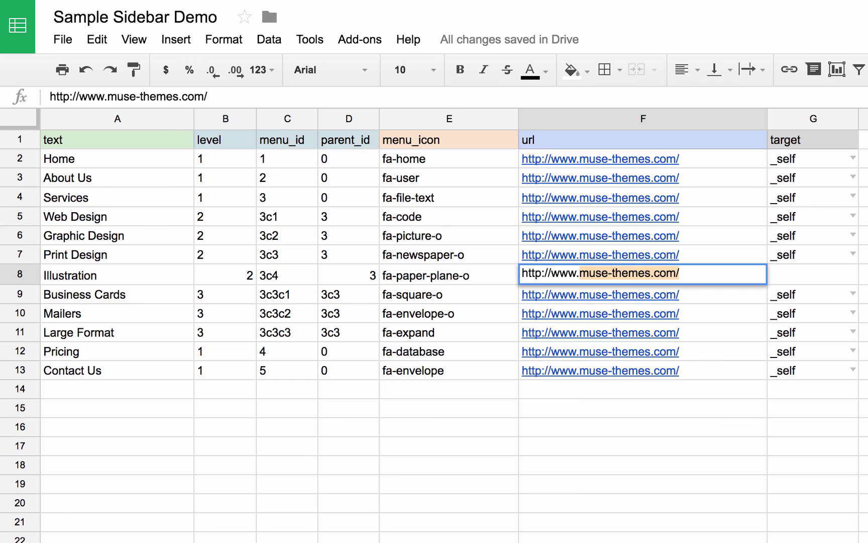
text(google.c)
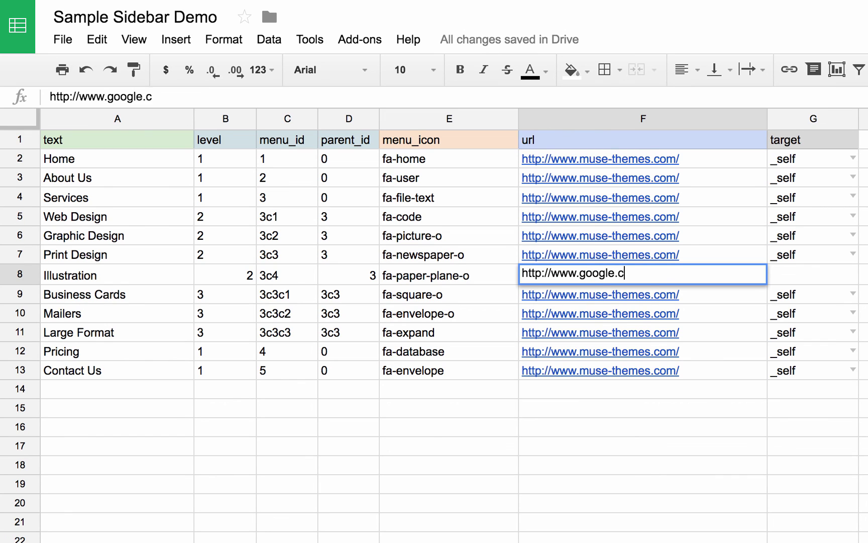
text(om)
key(Tab)
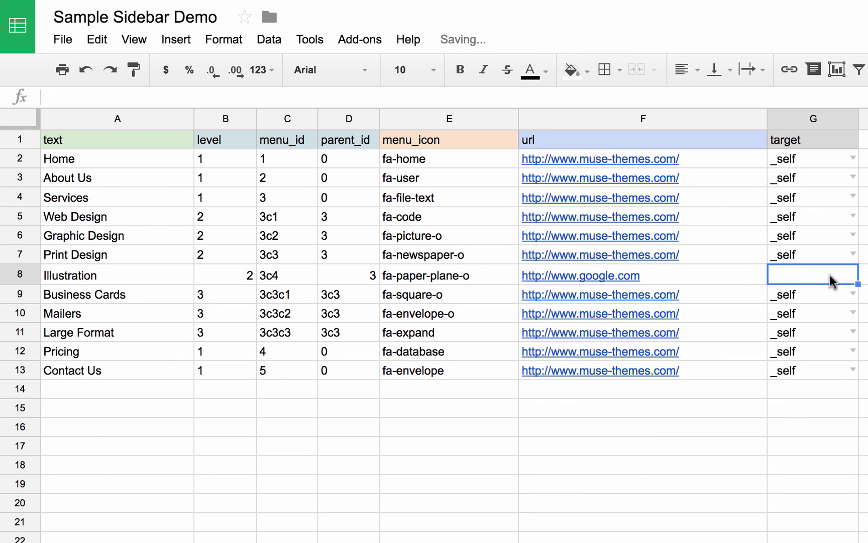
Step: Set the Illustration row's target to _blank
click(836, 258)
drag(858, 264, 858, 280)
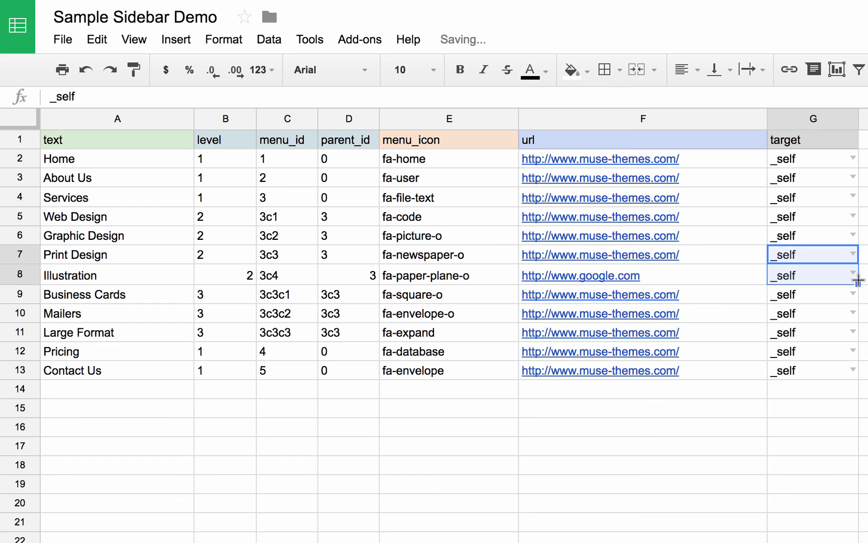
click(814, 279)
click(854, 274)
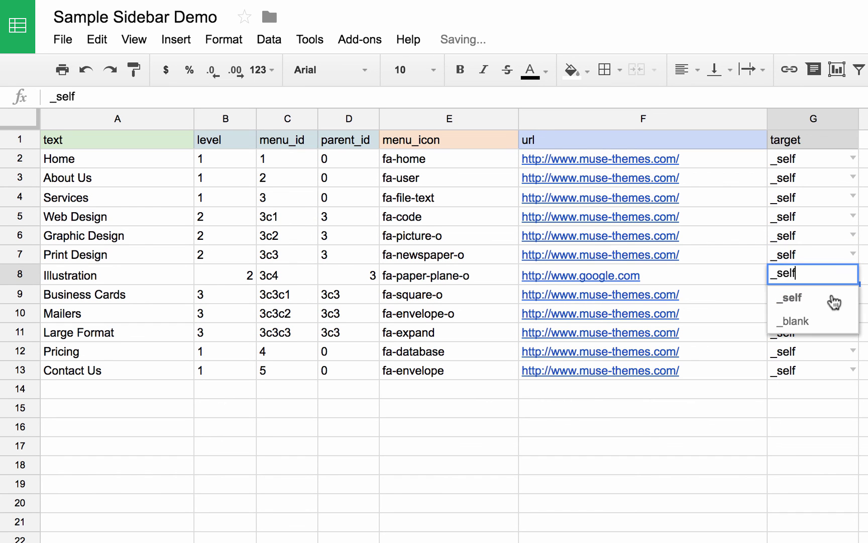
click(794, 326)
click(863, 294)
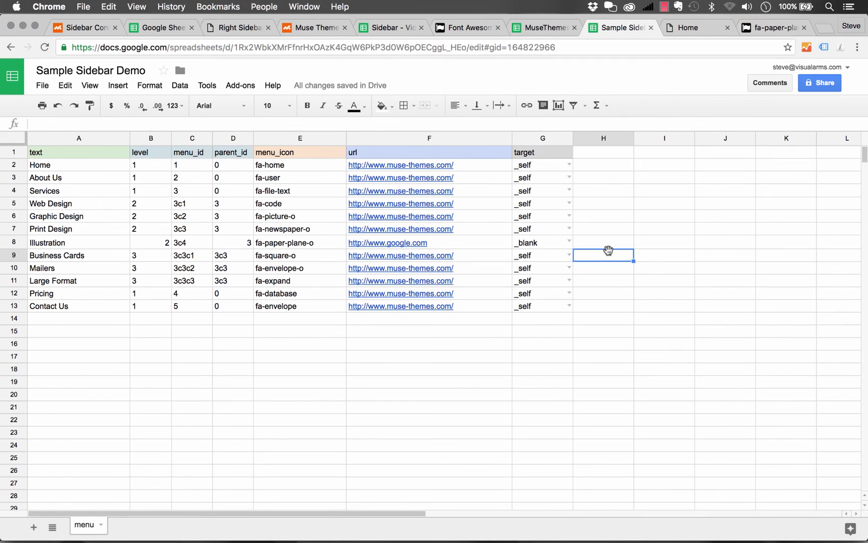
Step: In the sidebar preview, check Illustration under Services, then return to the Sample Sidebar Demo sheet
mouse_move(345, 89)
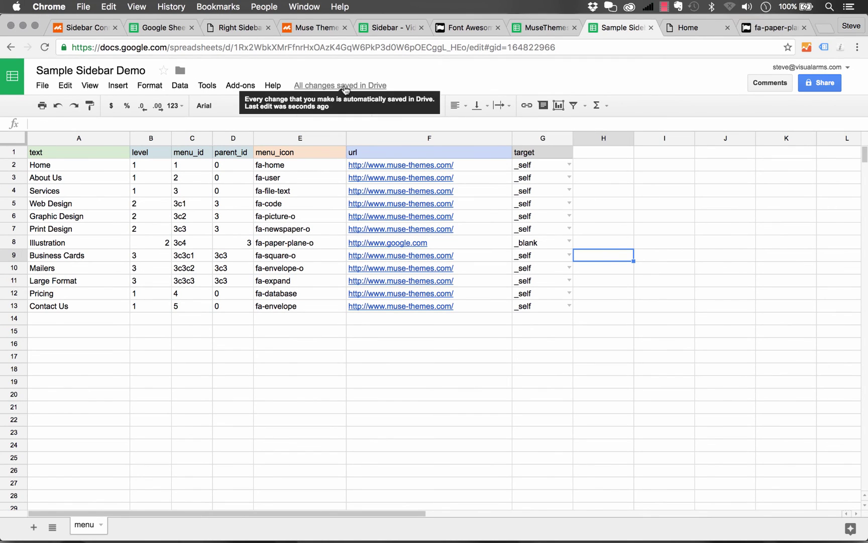
click(706, 27)
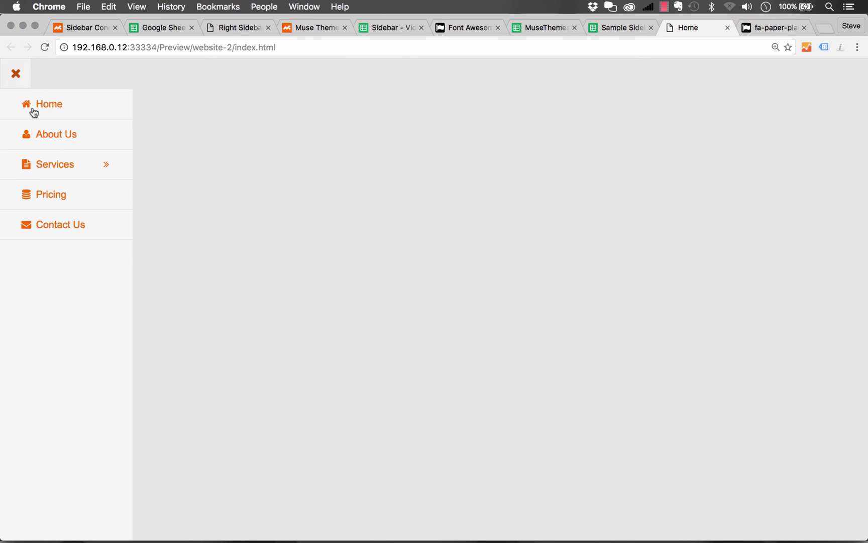
mouse_move(65, 167)
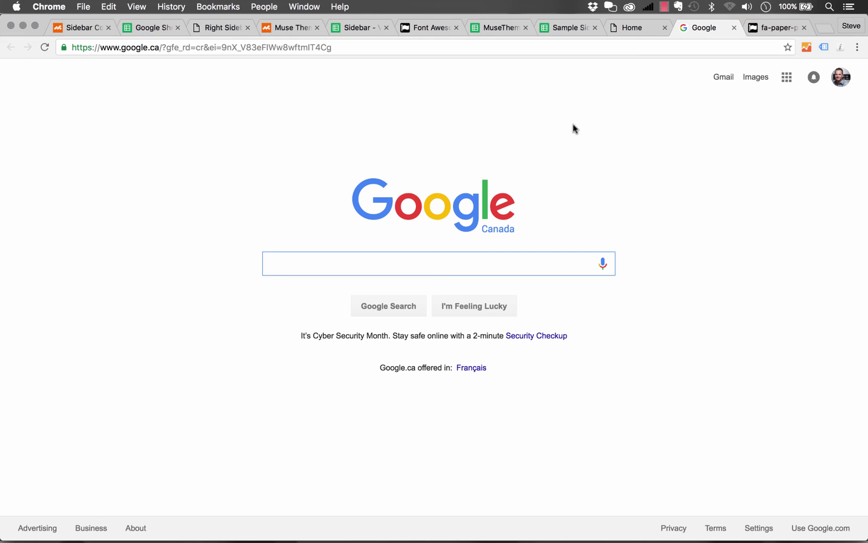
click(570, 26)
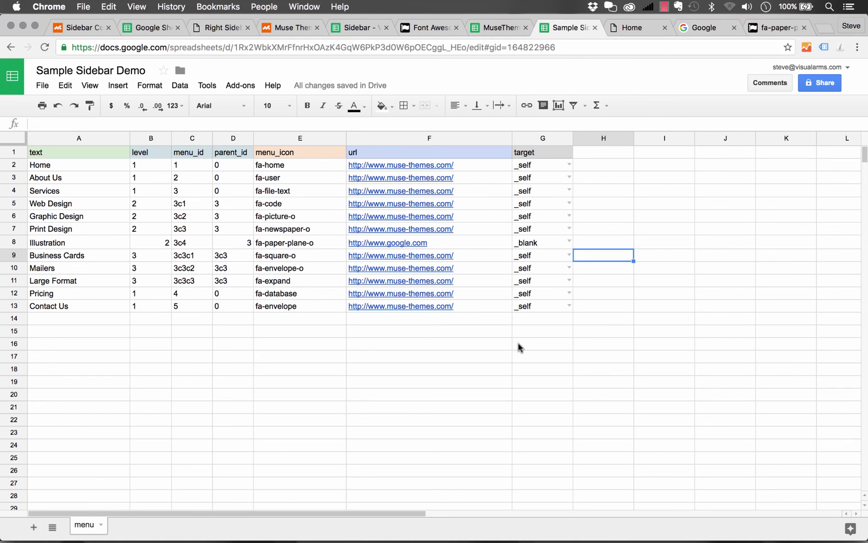